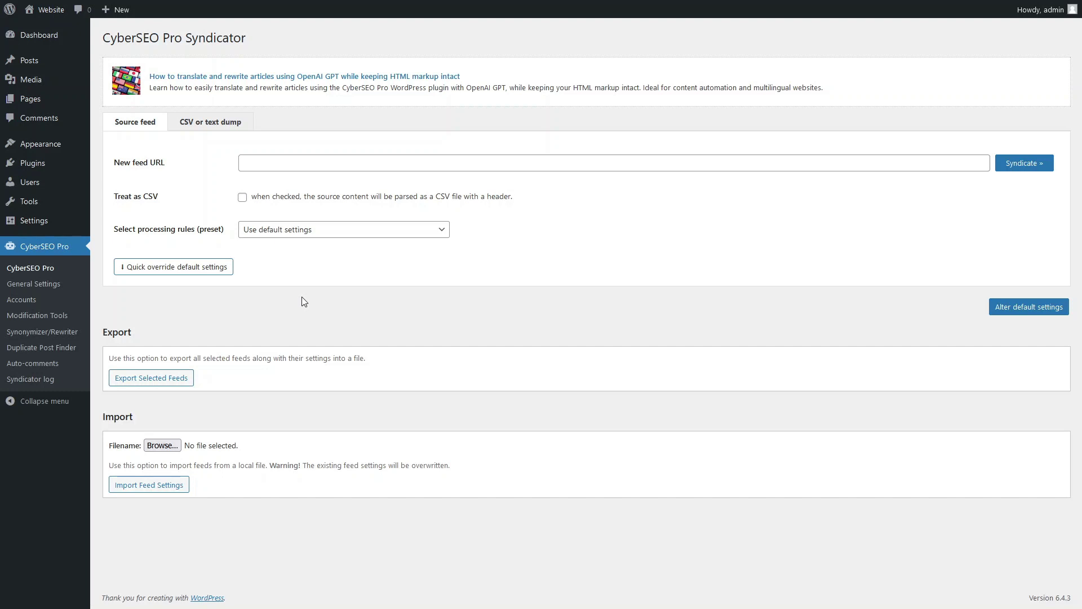
Switch to dump import and paste the two title-and-keyword lines into the Dump field
{"action": "left_click", "coordinate": [231, 126]}
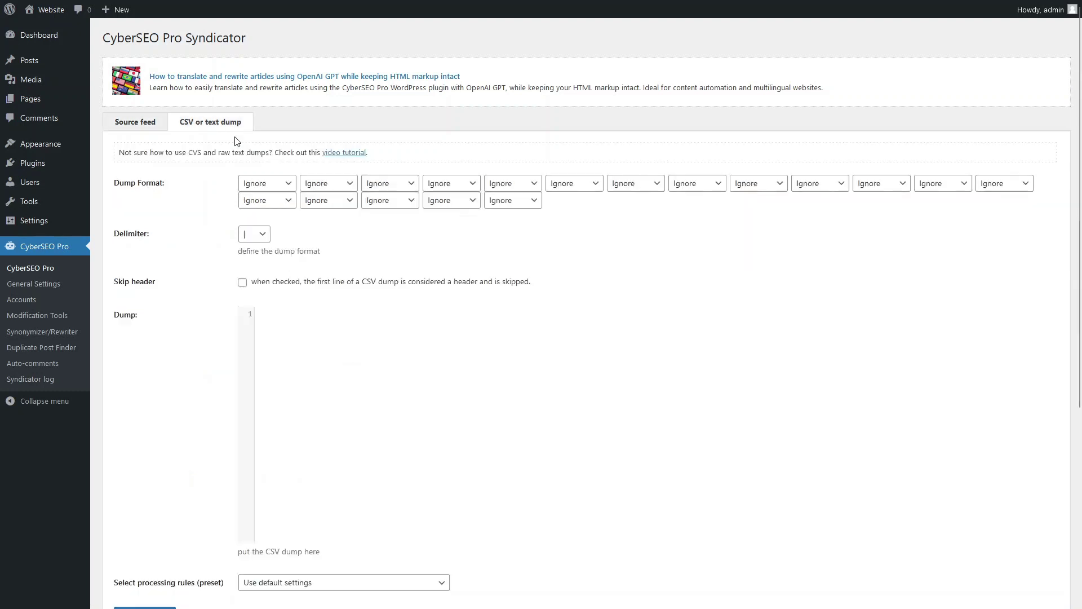
{"action": "left_click", "coordinate": [285, 314]}
{"action": "type", "text": "Remote Work Strategies for Modern Businesses|businessman Technological Innovations Leading the New Space Race|outer space"}
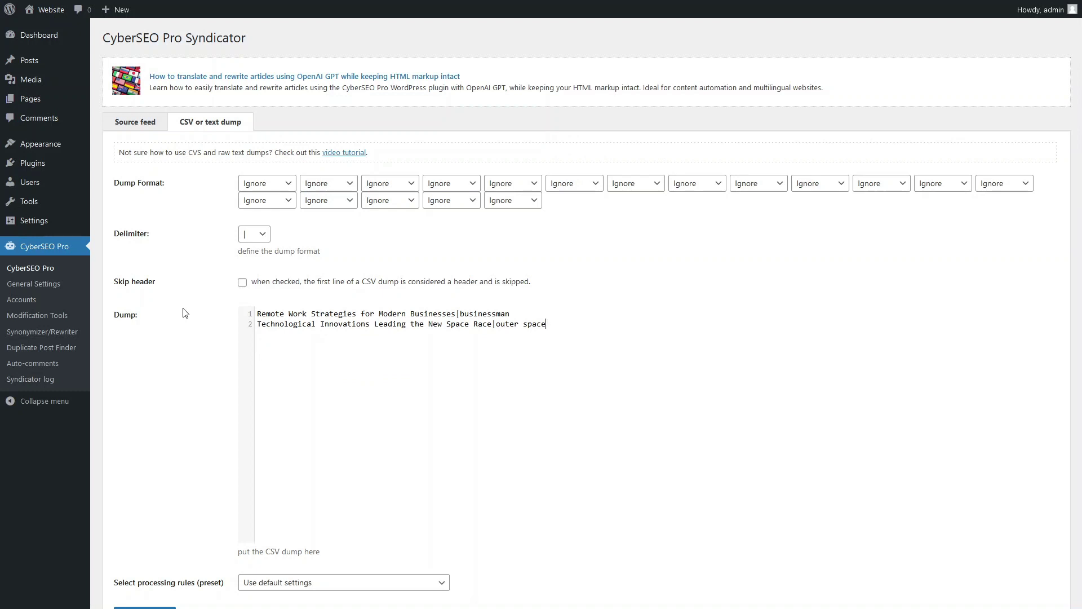
Map the first Dump Format column to Title and the second to Tags
{"action": "left_click", "coordinate": [278, 186]}
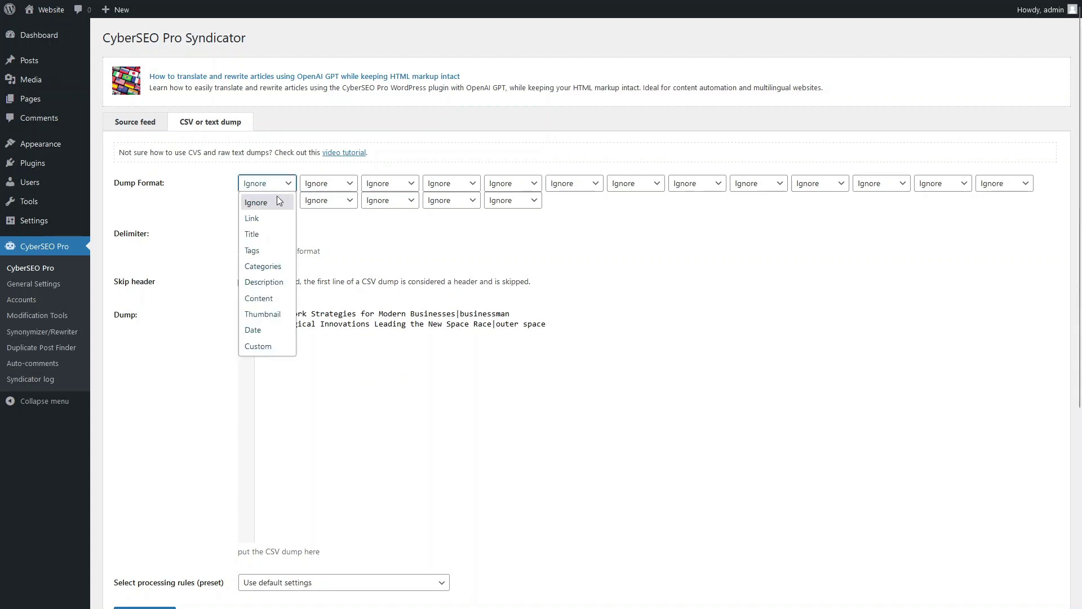
{"action": "left_click", "coordinate": [271, 235]}
{"action": "left_click", "coordinate": [330, 189]}
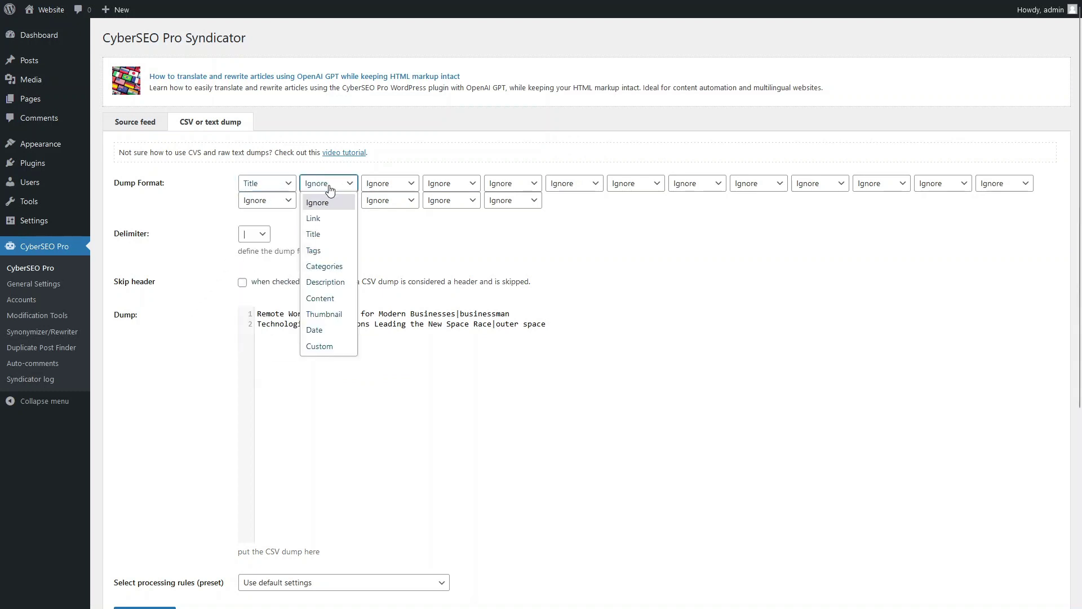
{"action": "left_click", "coordinate": [329, 250]}
{"action": "scroll", "coordinate": [354, 347], "scroll_direction": "down", "scroll_amount": 5}
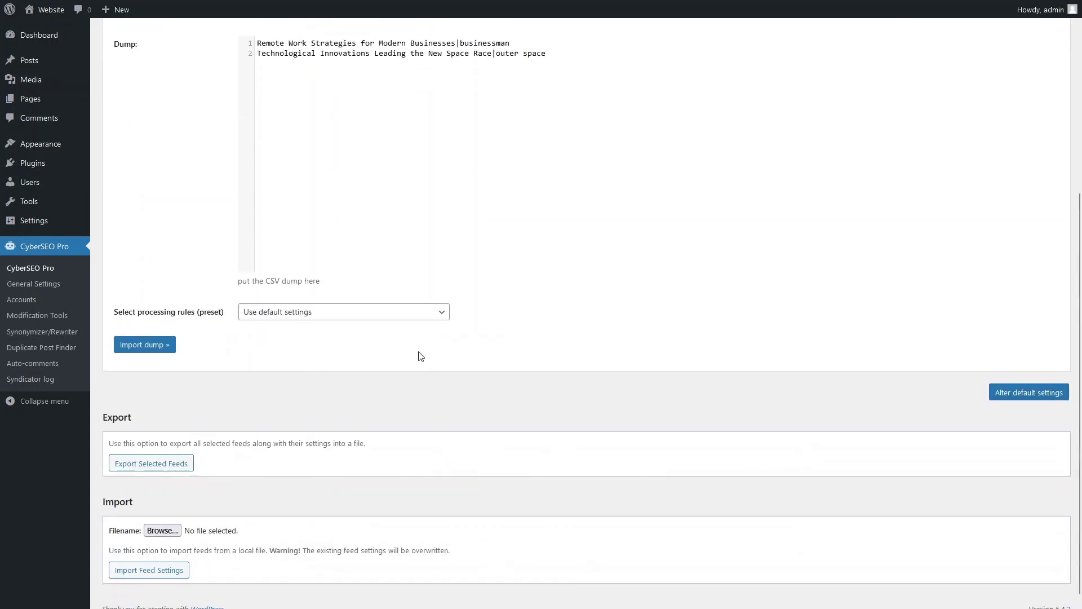
Import the dump as a new feed and set Maximum number of posts to 2
{"action": "left_click", "coordinate": [162, 345]}
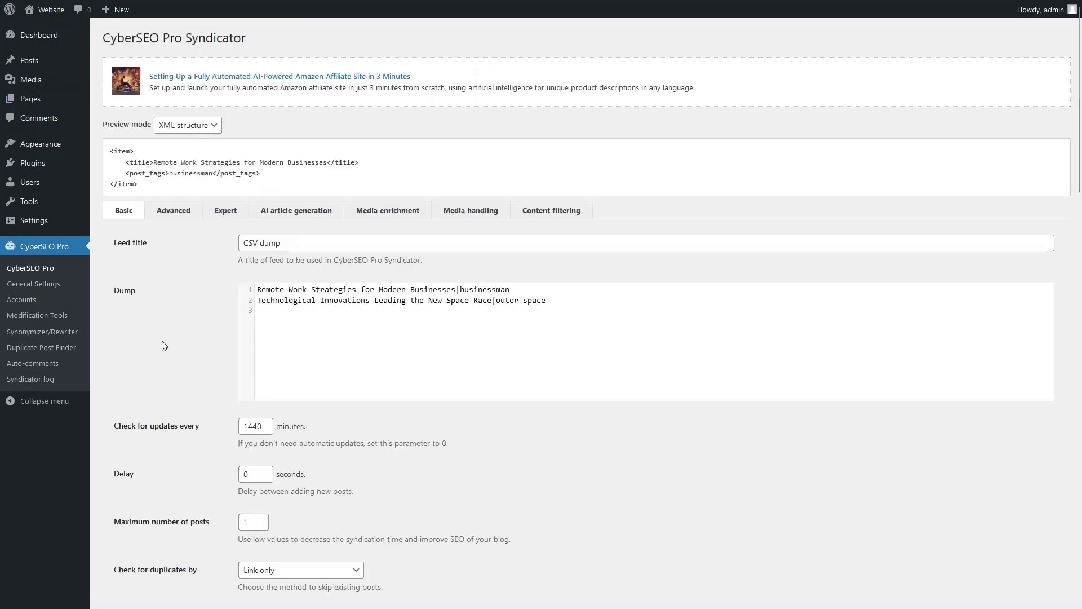
{"action": "left_click_drag", "start_coordinate": [254, 521], "coordinate": [228, 521]}
{"action": "type", "text": "2"}
{"action": "left_click", "coordinate": [203, 513]}
In the Advanced settings, delete the %post_content% placeholder from the Post content template
{"action": "left_click", "coordinate": [178, 213]}
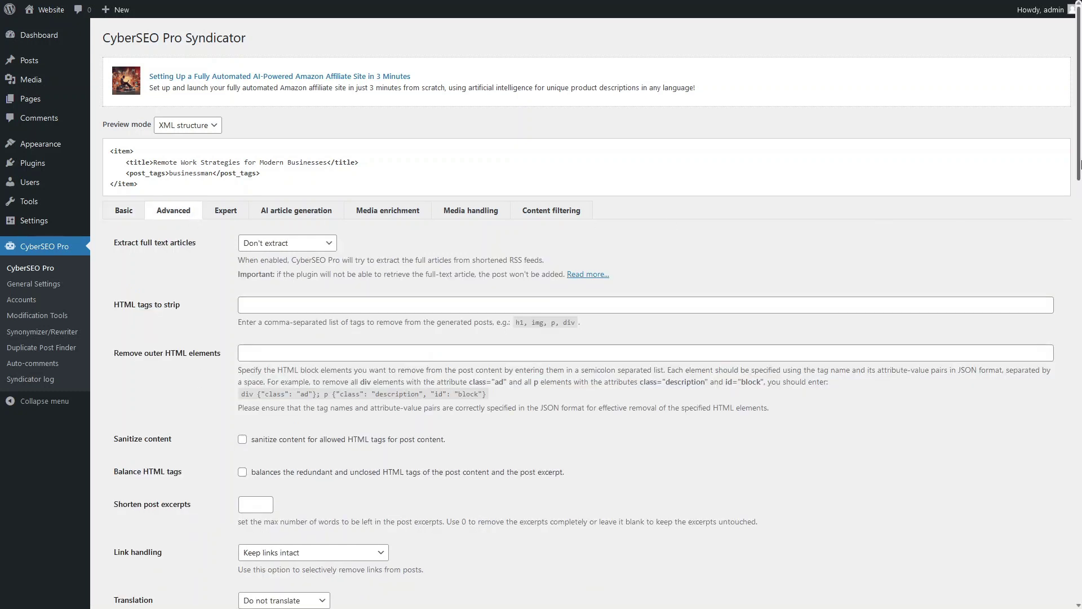
{"action": "left_click_drag", "start_coordinate": [1071, 160], "coordinate": [1070, 367]}
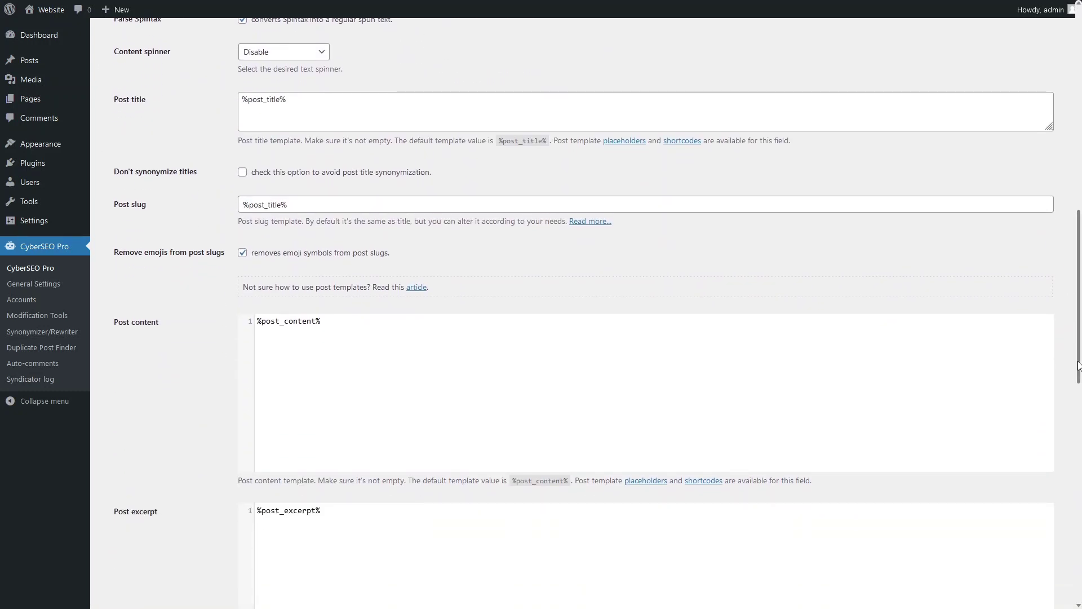
{"action": "left_click", "coordinate": [352, 327]}
{"action": "left_click_drag", "start_coordinate": [352, 328], "coordinate": [126, 321]}
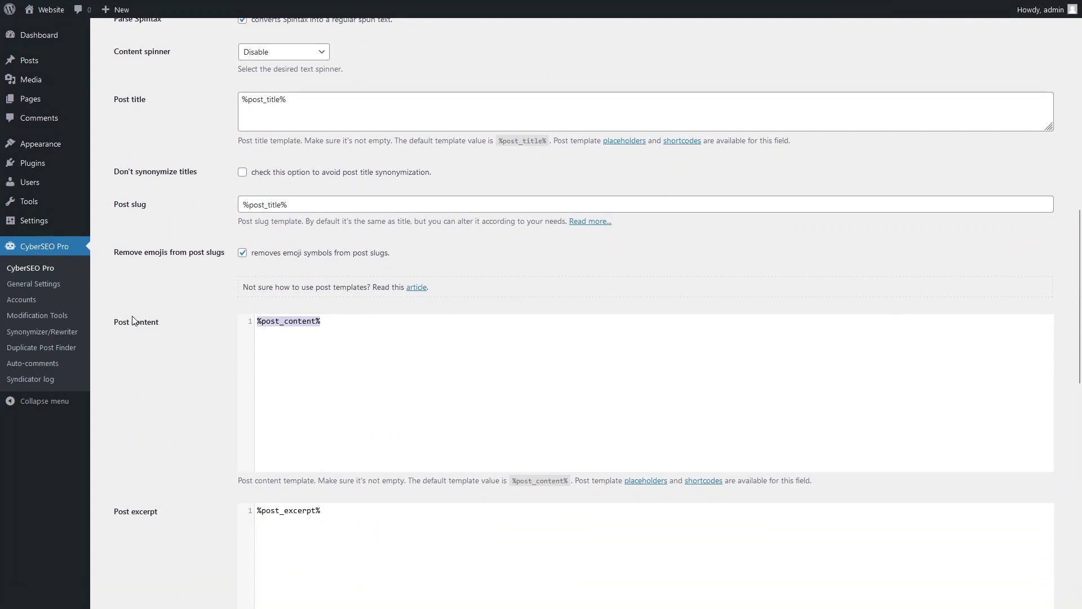
{"action": "key", "text": "BackSpace"}
{"action": "type", "text": "[stable_diffusion text=\"%post_tags%\" style_preset=\"enhance\"]  [gpt_article topic=\"%post_title%\" sections=\"5\" directives=\"Write a comprehensive and engaging text. Enrich the text with practical information, intriguing facts, and real-world examples to highlight important aspects. Conclude with a thought-provoking summary that leaves the reader well-informed about the subject's significance and its implications for current and future trends. Ensure the article is well-researched, factually accurate, and aligns with the latest developments and insights in the field. Format the text for embedding in a WordPress post, using only <p>, <em>, <strong>, <ul>, <li> and <blockquote> tags. Exclude any other HTML tags.\" structure=\"Begin with a captivating introduction that draws the reader in, then delve into the subject with in-depth sections. Maintain a lively and accessible tone to make the content relatable and appealing to a wide audience.\"]"}
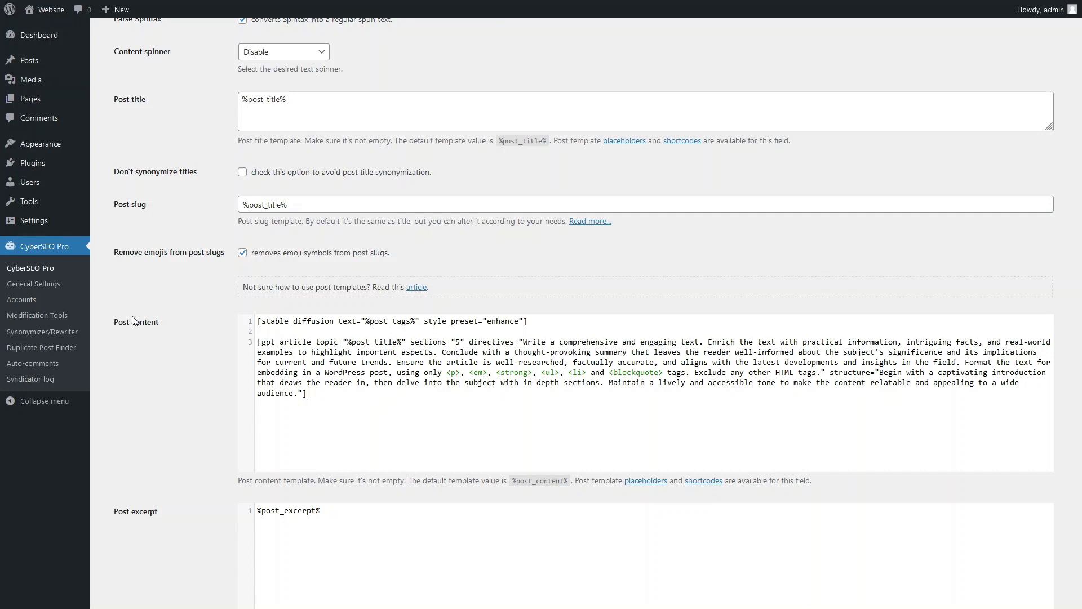
Append ' - gpt4' to the Post title template, save the feed, and select the CSV dump row
{"action": "left_click", "coordinate": [313, 112]}
{"action": "type", "text": "- gpt4"}
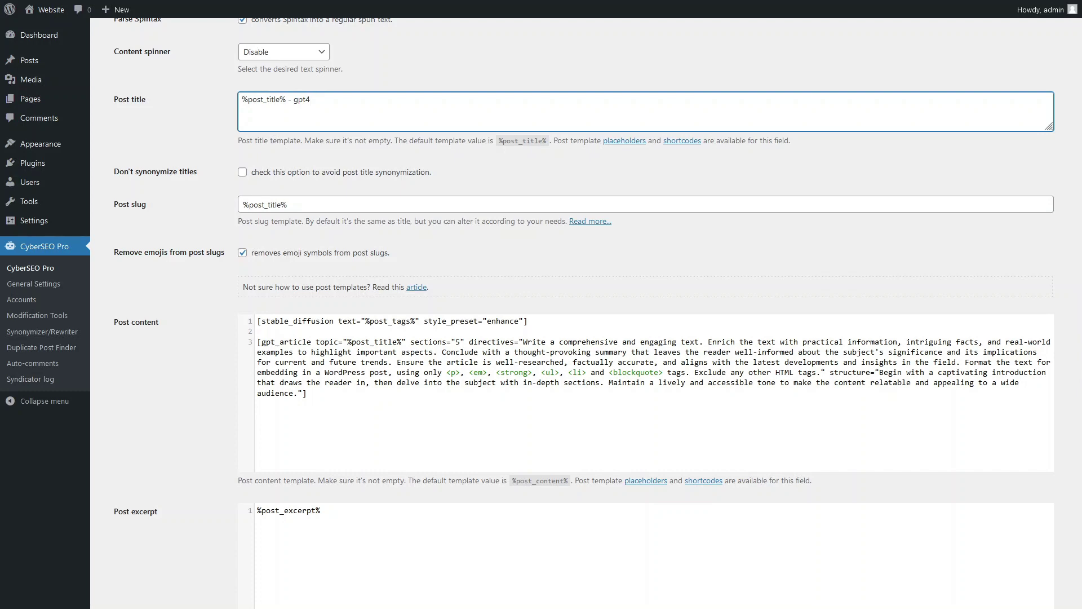
{"action": "scroll", "coordinate": [1080, 530], "scroll_direction": "down", "scroll_amount": 13}
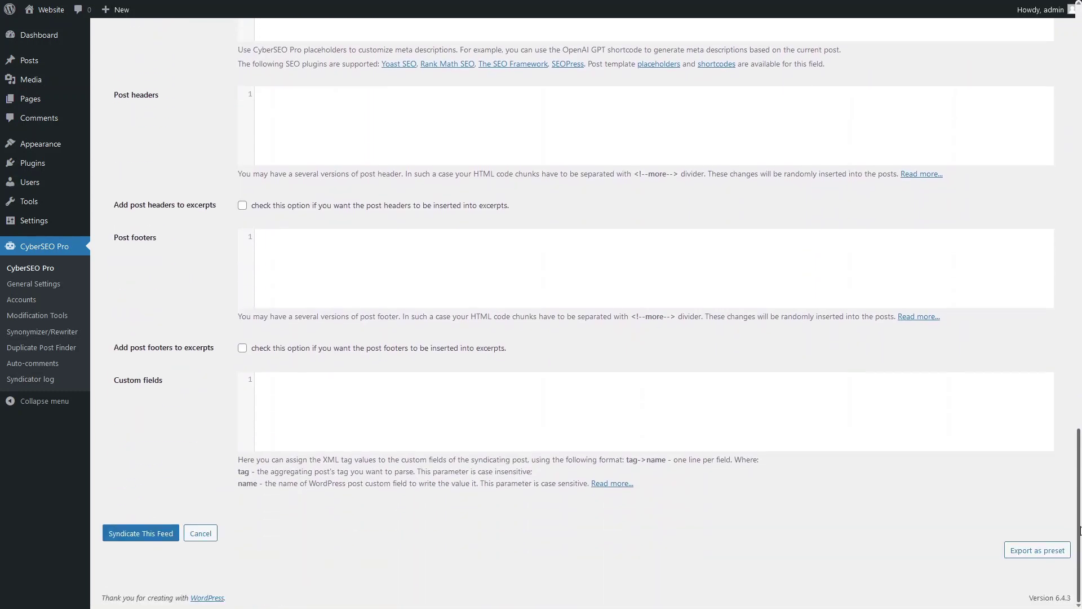
{"action": "left_click", "coordinate": [155, 536]}
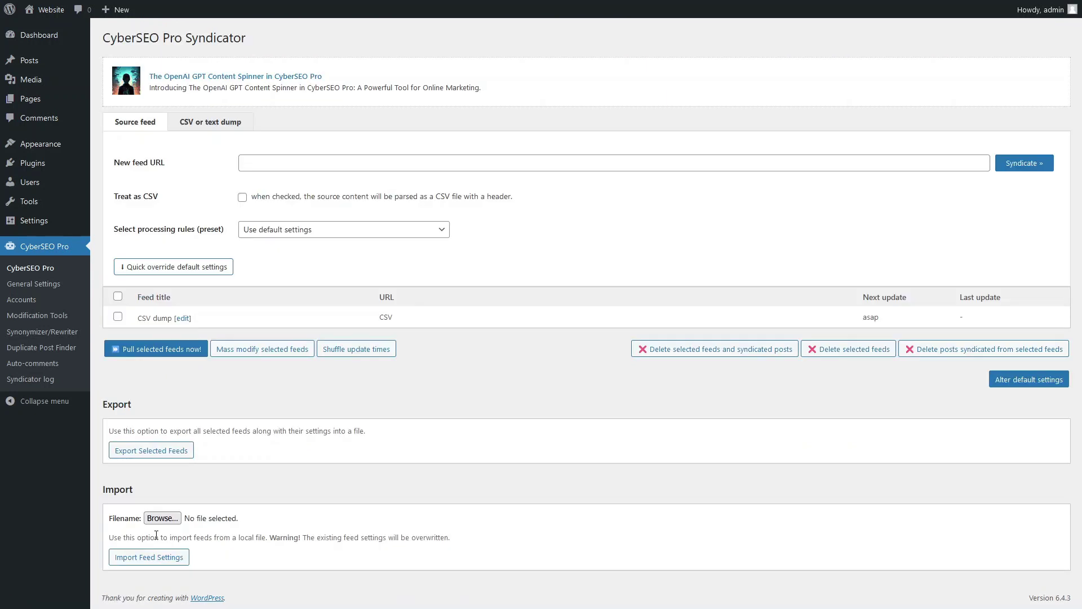
{"action": "left_click", "coordinate": [118, 318]}
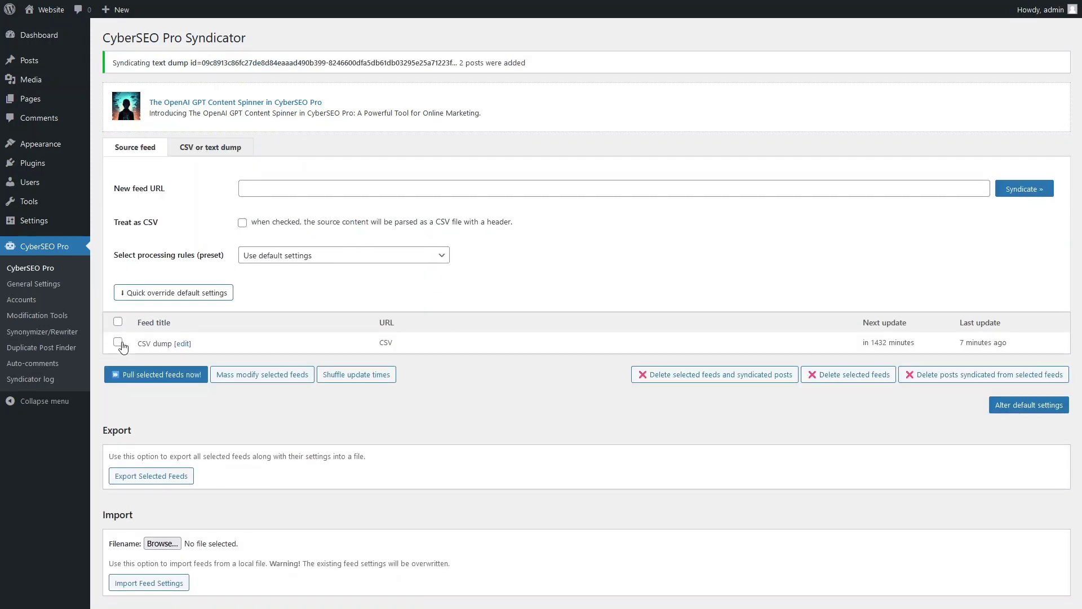
Edit the CSV dump feed and add engine="anthropic-claude" to the gpt_article shortcode
{"action": "left_click", "coordinate": [182, 343]}
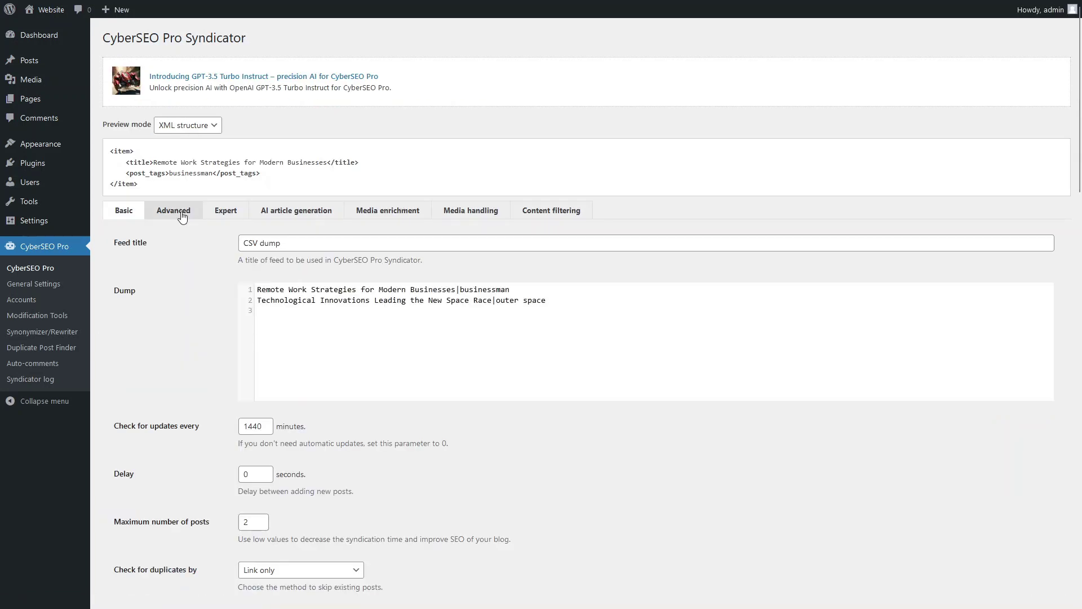
{"action": "left_click", "coordinate": [175, 210]}
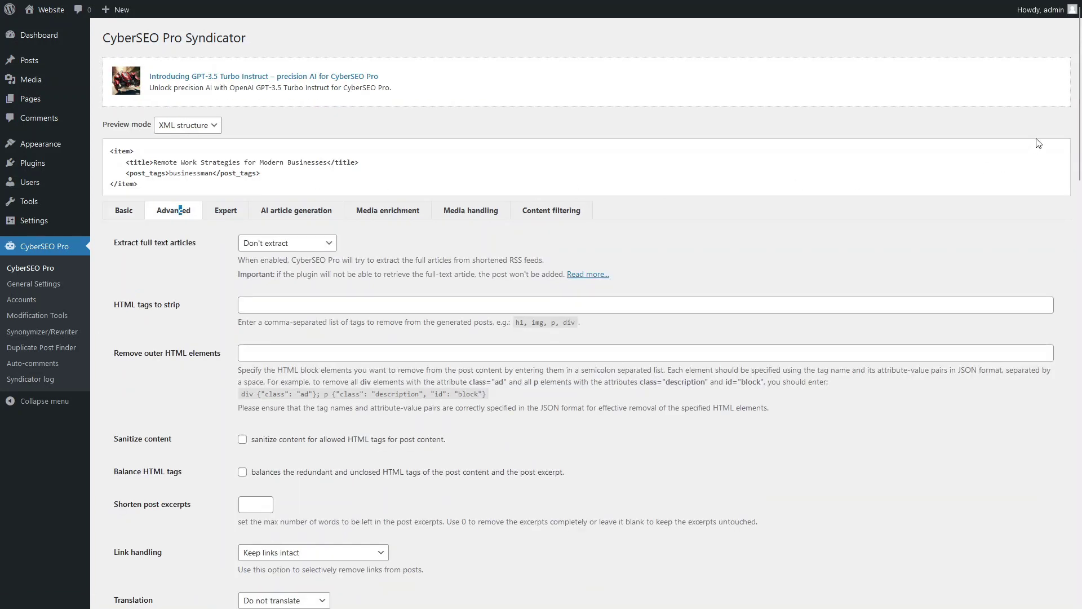
{"action": "left_click_drag", "start_coordinate": [1077, 138], "coordinate": [1078, 320]}
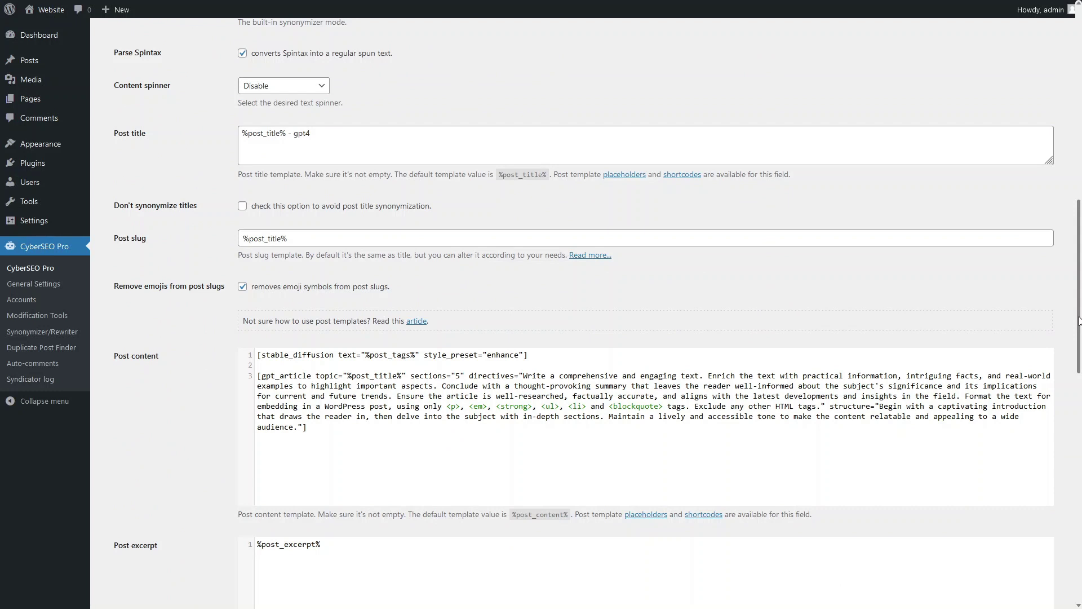
{"action": "left_click", "coordinate": [312, 375]}
{"action": "type", "text": "engine=\"anthropic-"}
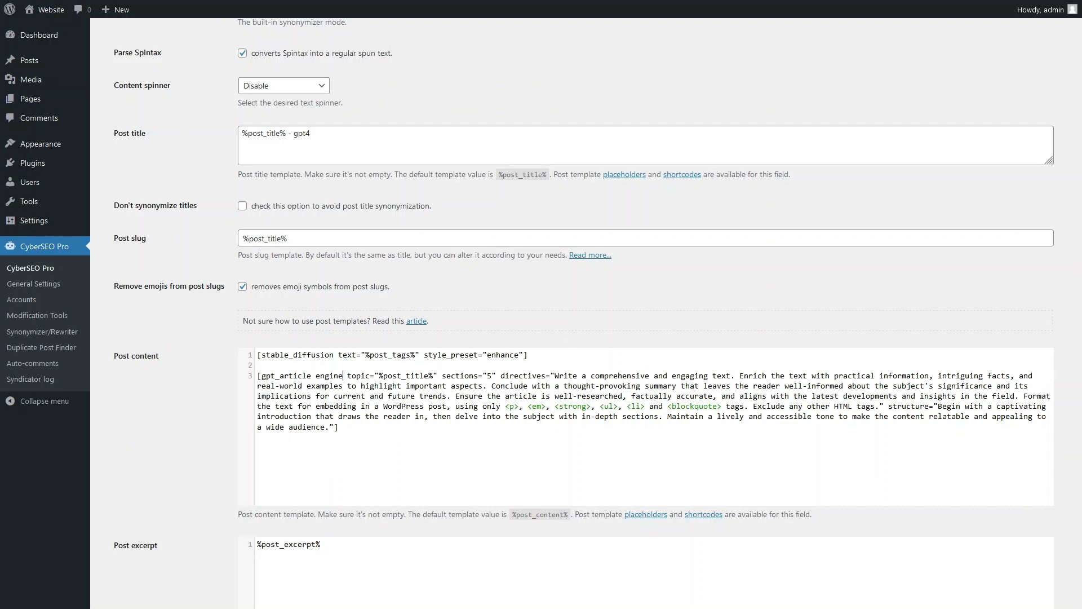
{"action": "type", "text": "claude\""}
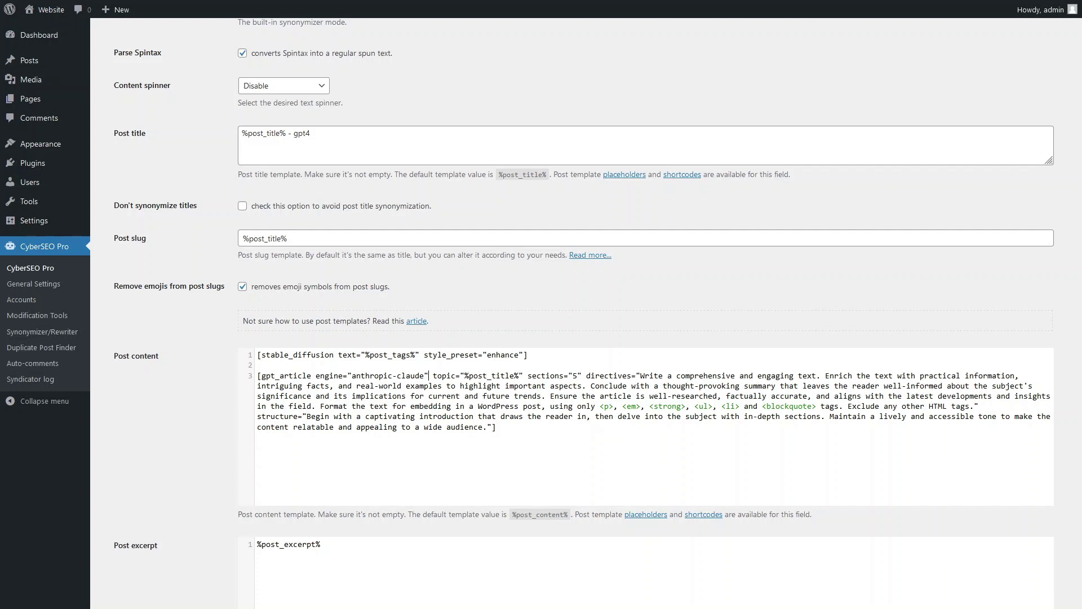
Change the Post title suffix from gpt4 to claude
{"action": "left_click", "coordinate": [337, 136]}
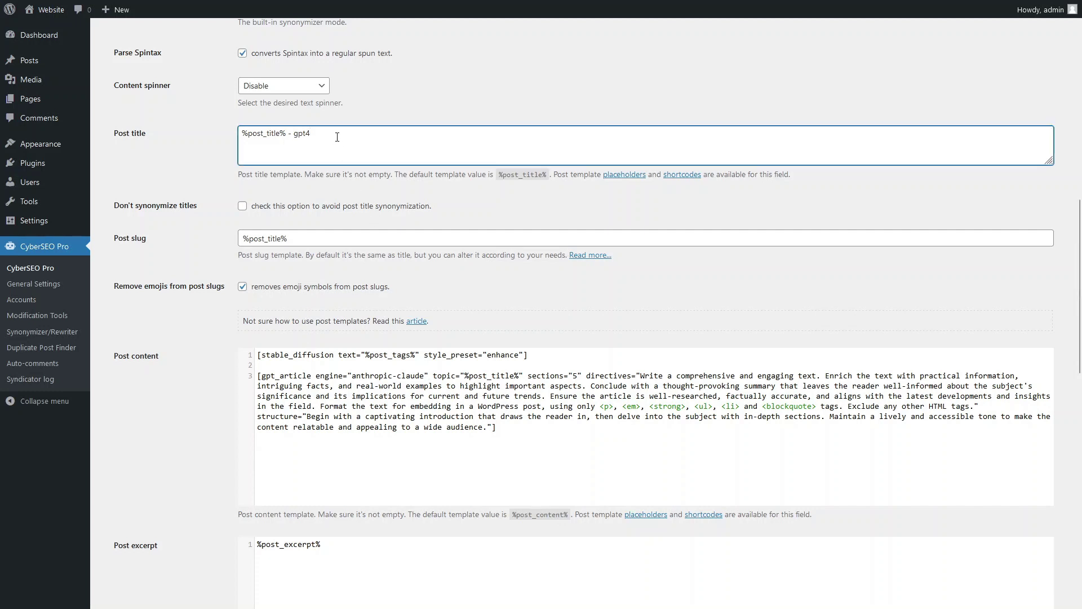
{"action": "key", "text": "BackSpace"}
{"action": "key", "text": "BackSpace"}
{"action": "key", "text": "BackSpace"}
{"action": "key", "text": "BackSpace"}
{"action": "type", "text": "claude"}
Update the feed settings and pull the CSV dump feed to add 2 posts
{"action": "scroll", "coordinate": [1065, 484], "scroll_direction": "down", "scroll_amount": 15}
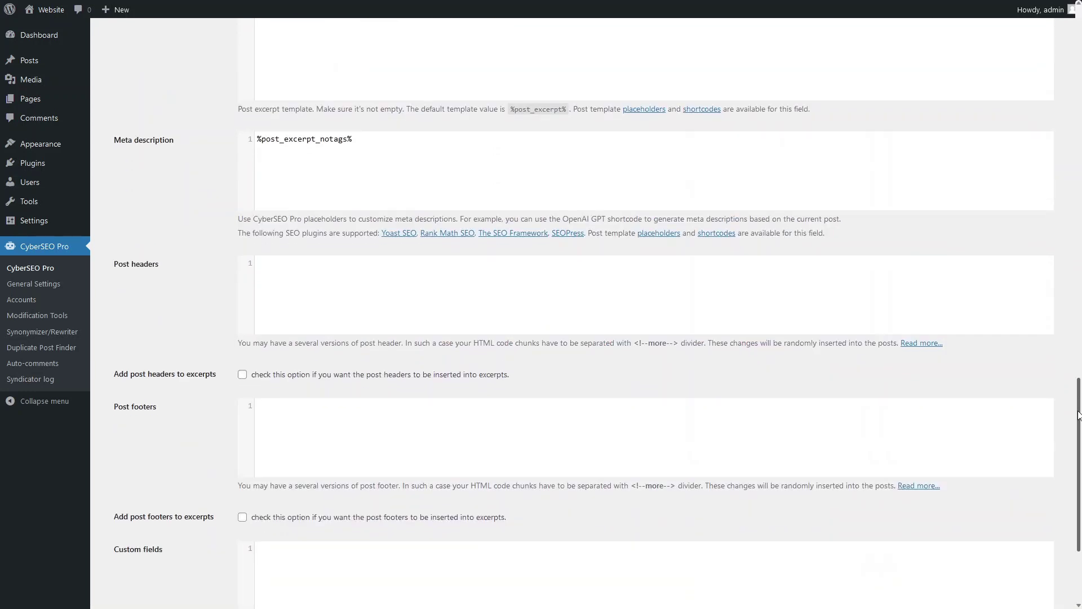
{"action": "left_click", "coordinate": [161, 533]}
{"action": "left_click", "coordinate": [118, 316]}
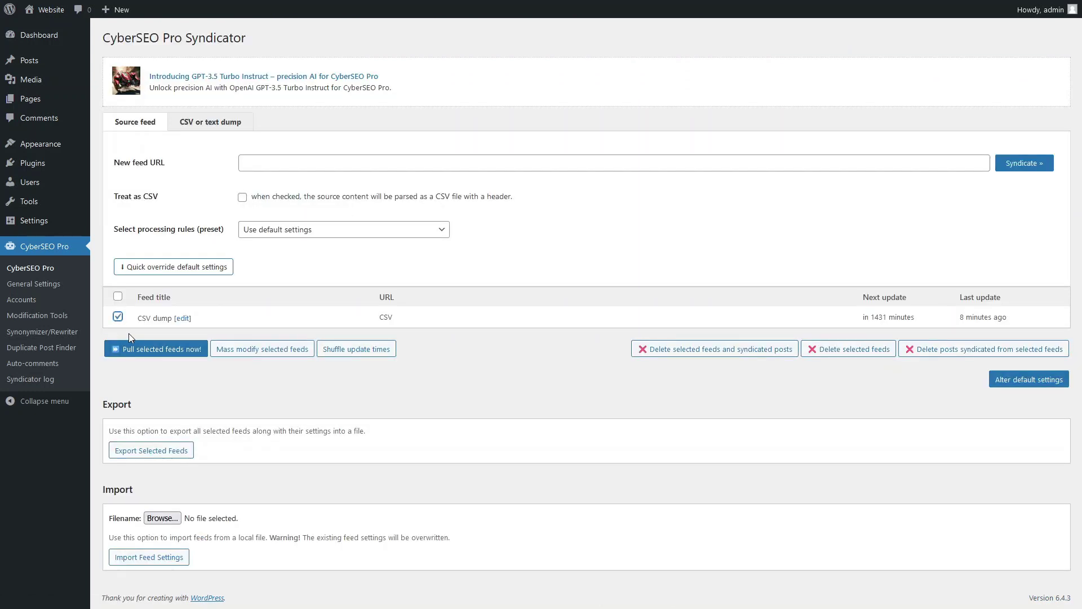
{"action": "left_click", "coordinate": [137, 350]}
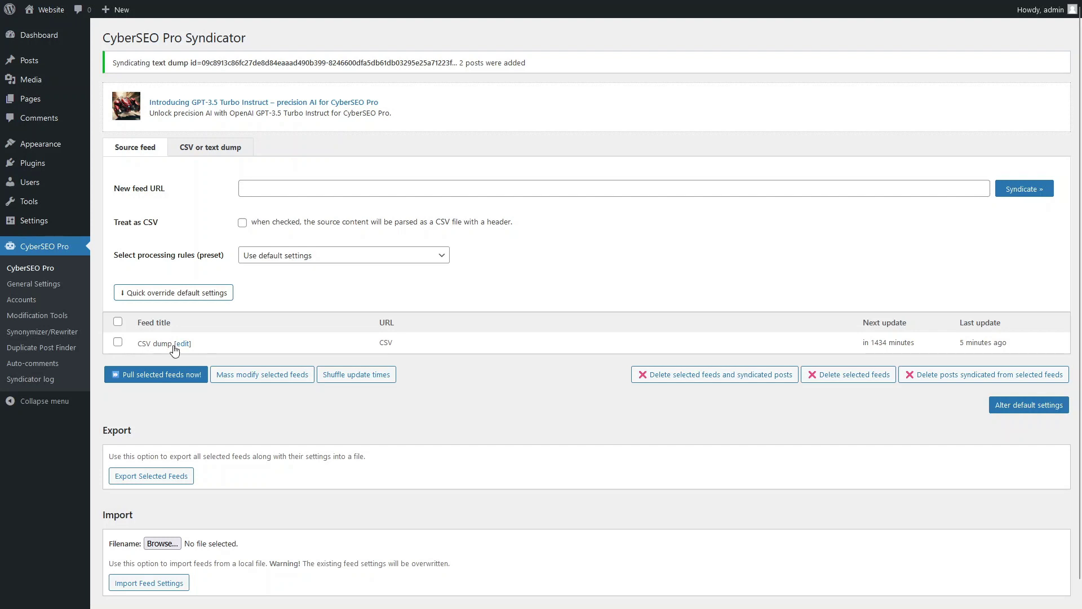
Edit the CSV dump feed, replacing anthropic-claude with google-gemini-pro in the Post content template
{"action": "left_click", "coordinate": [182, 344]}
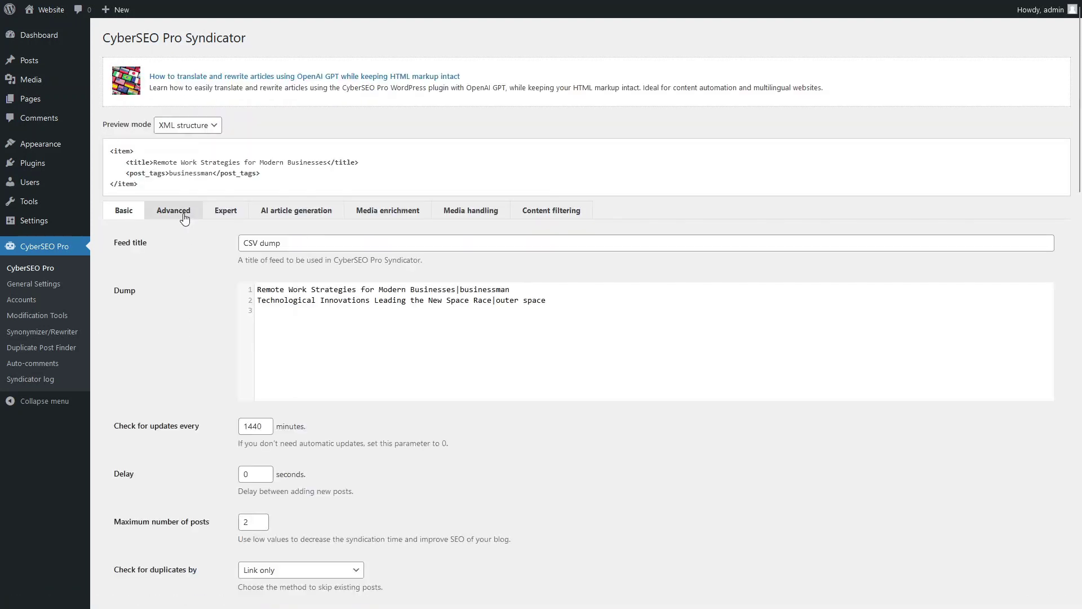
{"action": "left_click", "coordinate": [184, 214]}
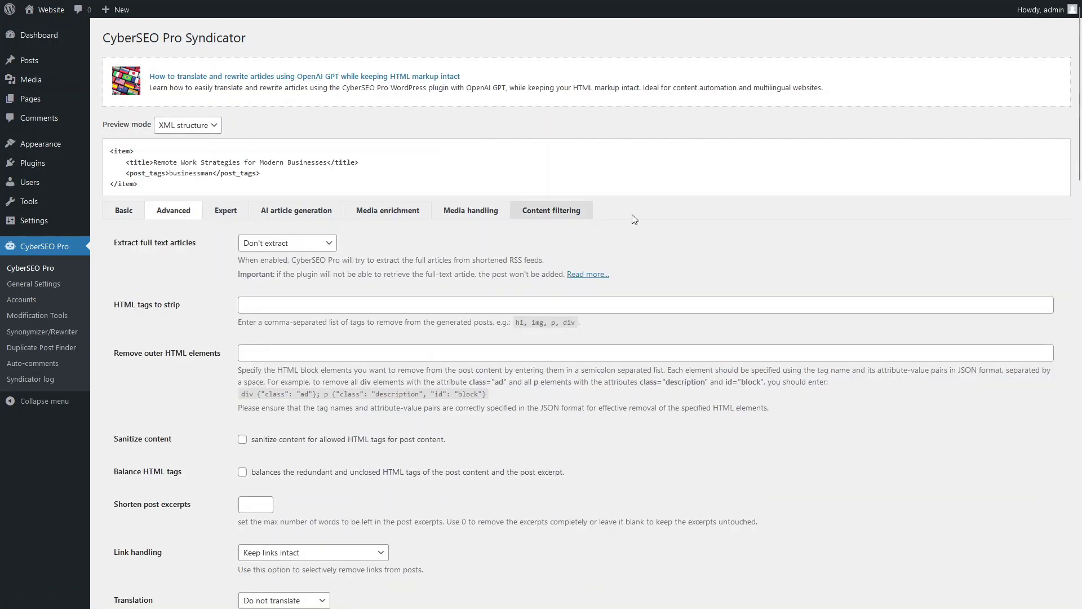
{"action": "left_click_drag", "start_coordinate": [1079, 169], "coordinate": [1080, 373]}
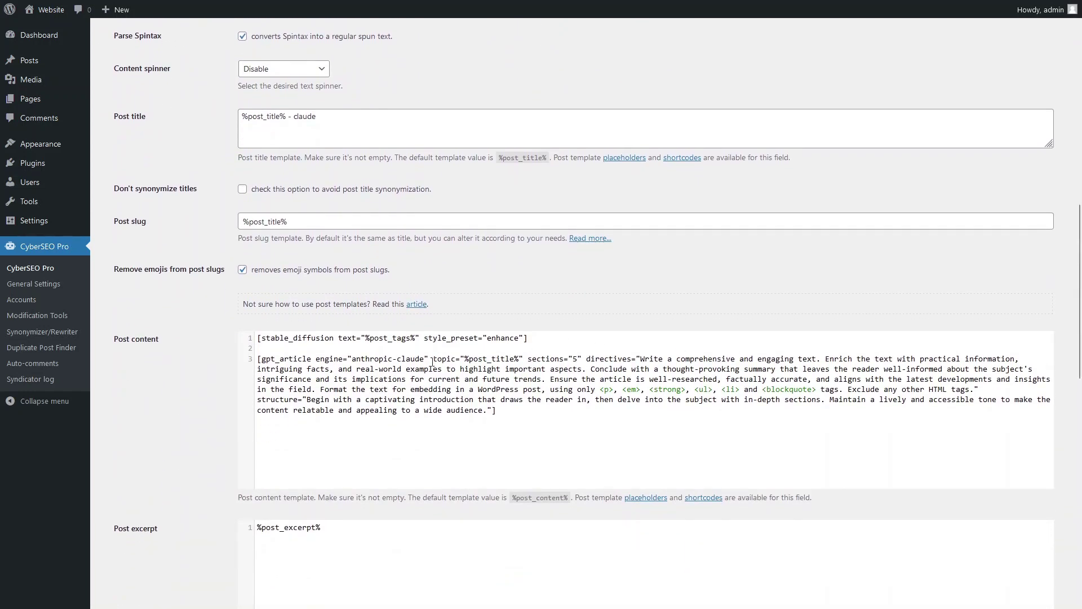
{"action": "left_click_drag", "start_coordinate": [427, 361], "coordinate": [351, 363]}
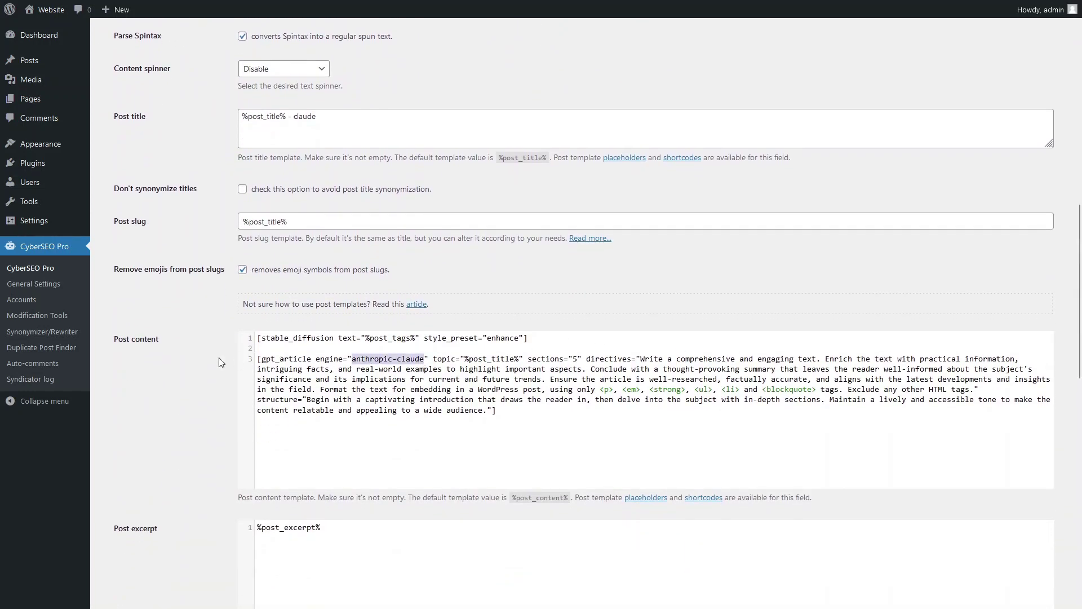
{"action": "type", "text": "google-gemini-pro"}
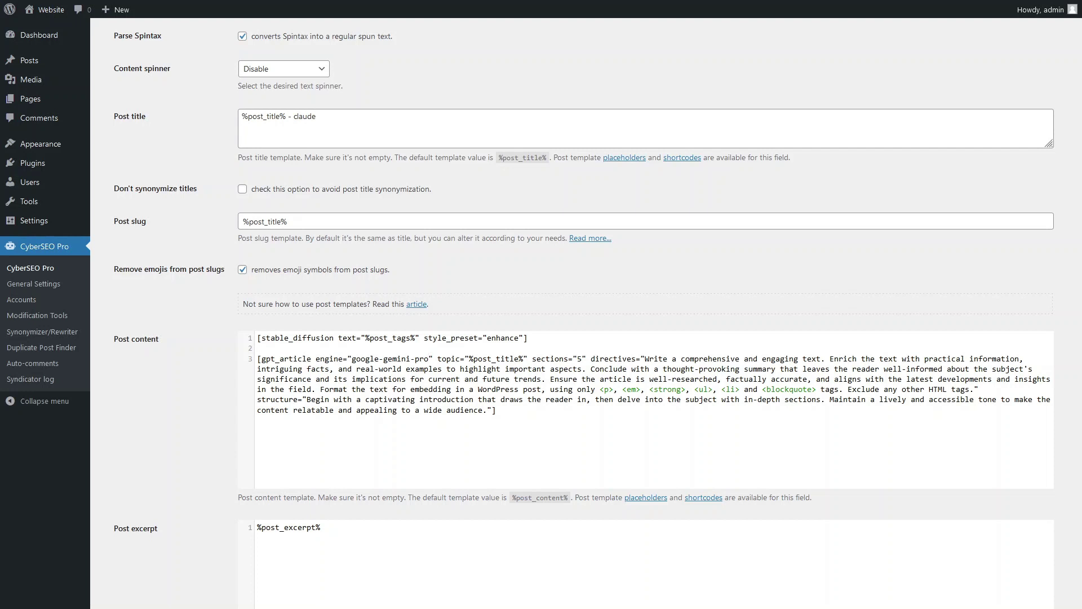
Change the Post title suffix from claude to gemini and update the feed settings
{"action": "double_click", "coordinate": [302, 117]}
{"action": "type", "text": "gemini"}
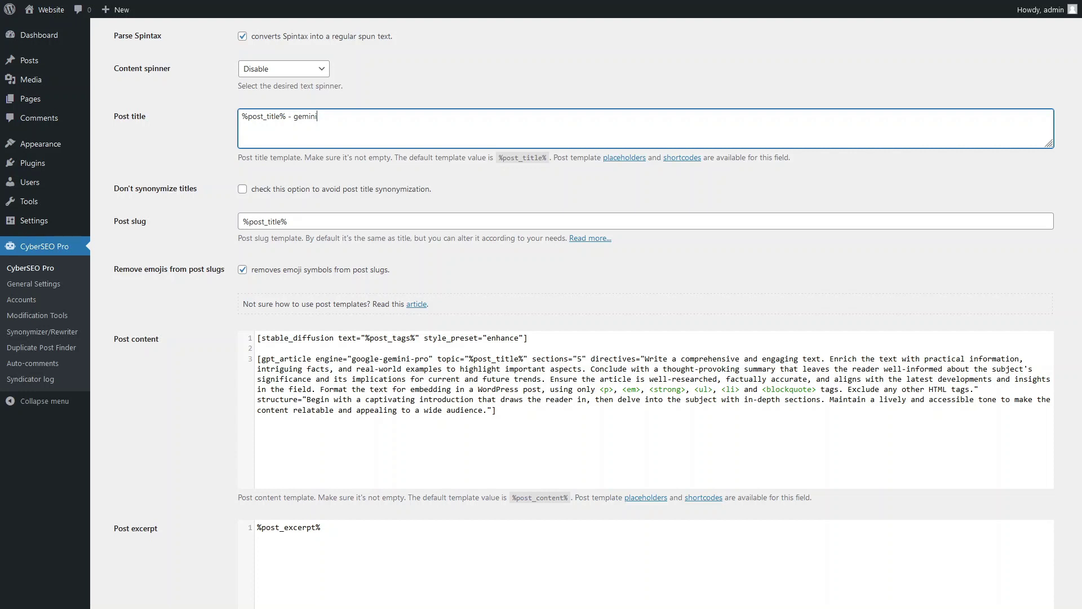
{"action": "left_click_drag", "start_coordinate": [1080, 239], "coordinate": [1080, 468]}
{"action": "left_click", "coordinate": [143, 533]}
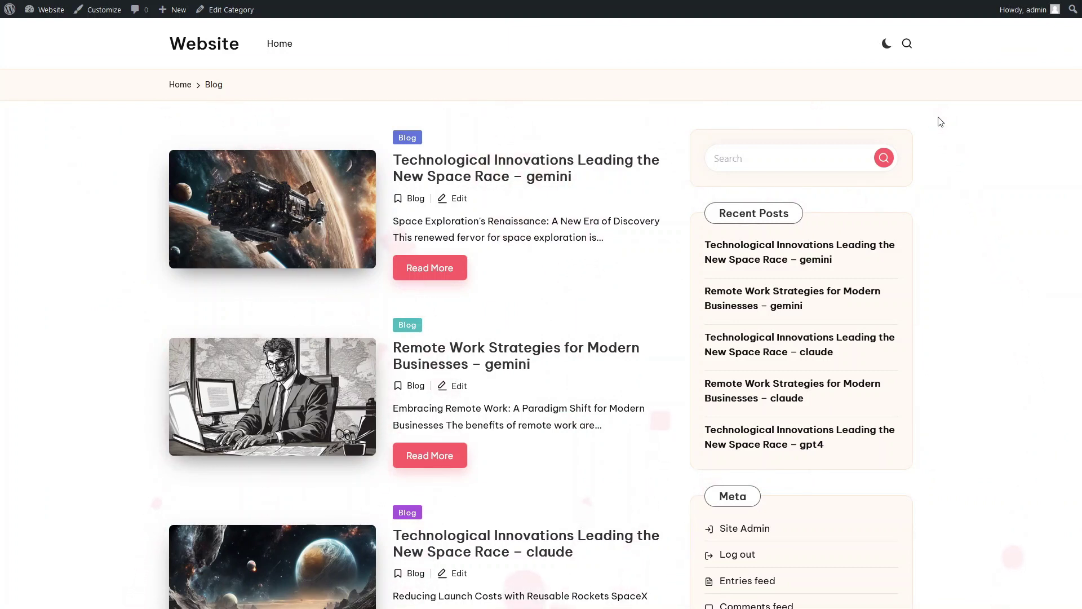
Open the '...New Space Race – gemini' post and scroll down to its Cosmic Diplomacy section
{"action": "left_click", "coordinate": [628, 171]}
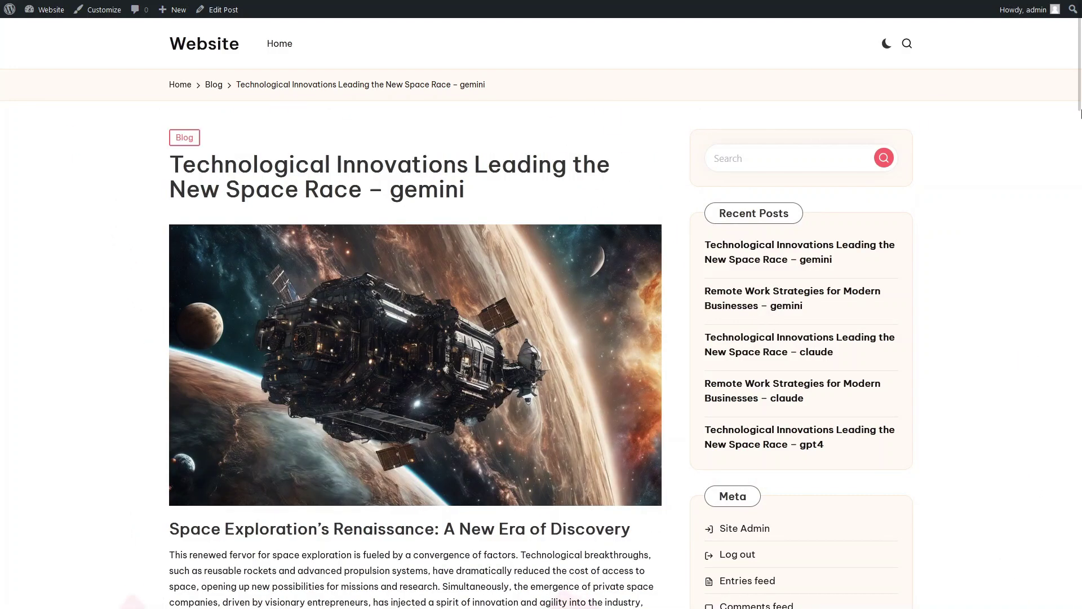
{"action": "left_click_drag", "start_coordinate": [1080, 106], "coordinate": [1080, 248]}
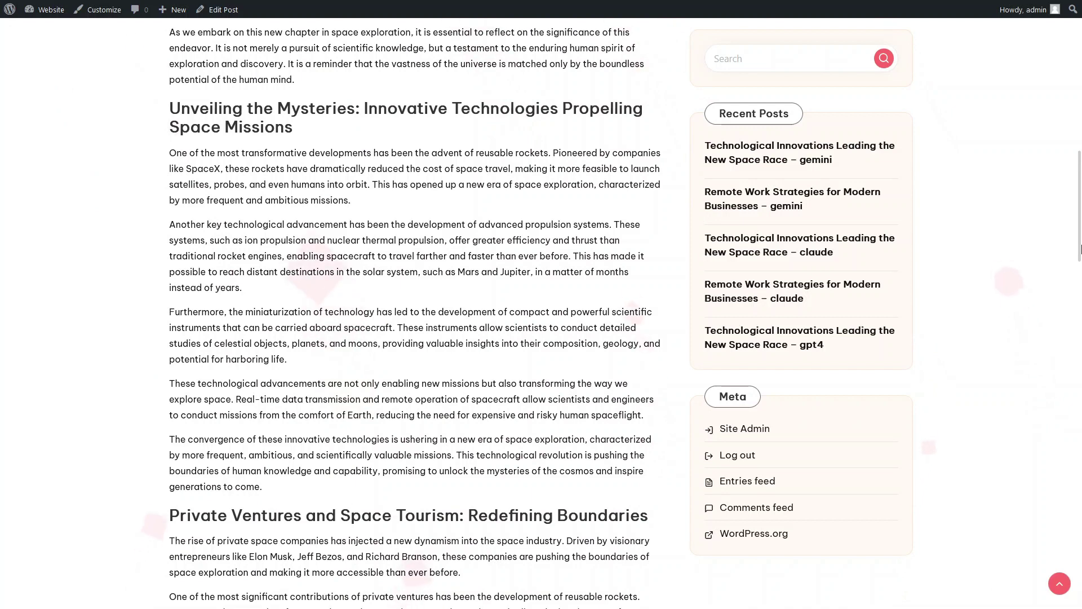
{"action": "left_click_drag", "start_coordinate": [1080, 248], "coordinate": [1080, 405]}
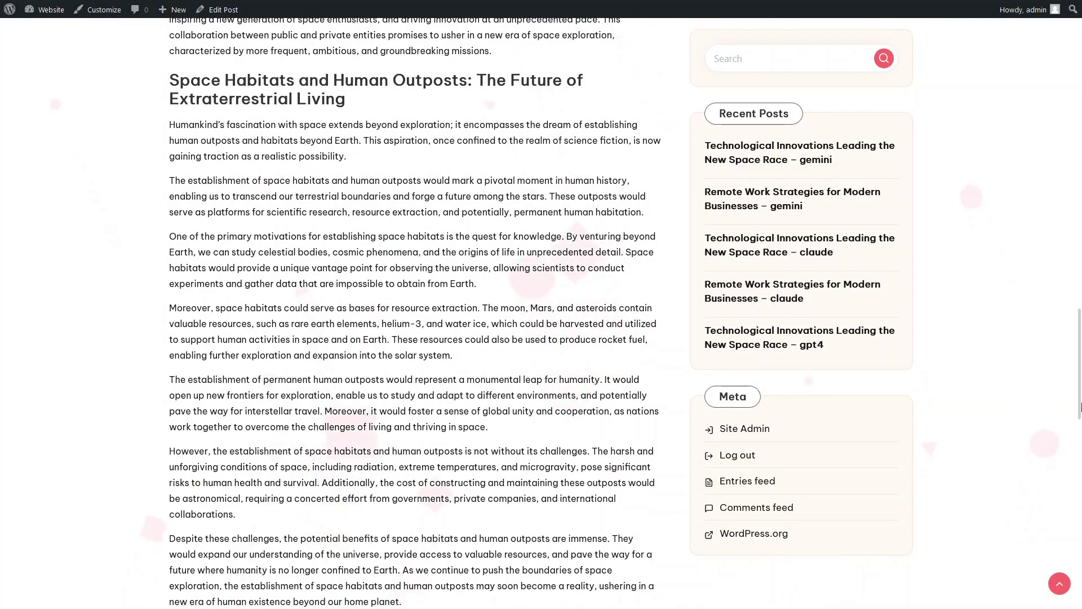
{"action": "left_click_drag", "start_coordinate": [1080, 406], "coordinate": [1080, 514]}
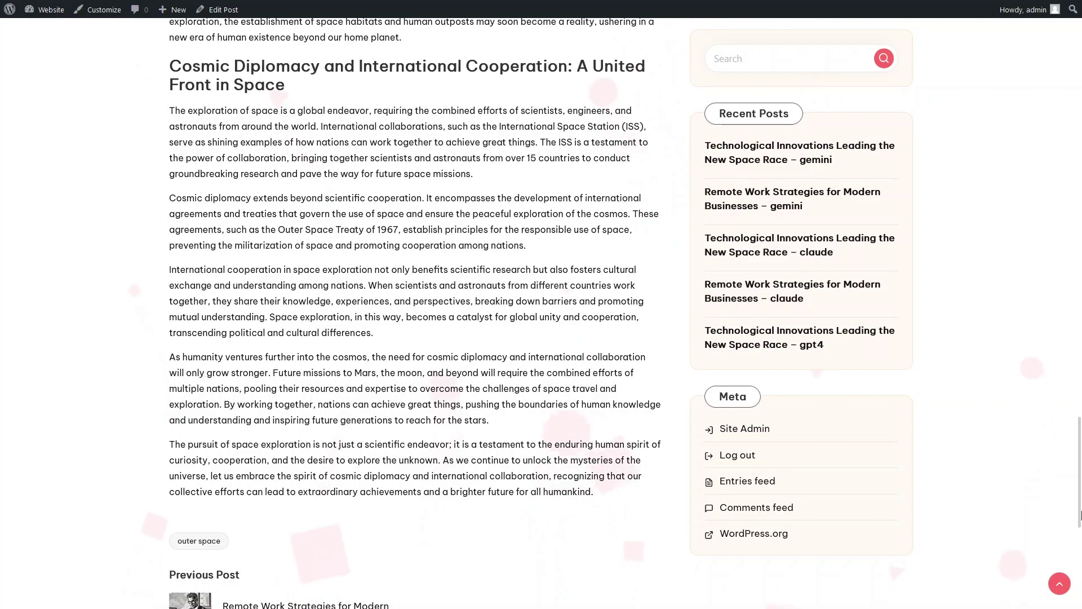
Go Home, open 'Remote Work Strategies for Modern Businesses – gemini', and scroll through the article
{"action": "left_click_drag", "start_coordinate": [1081, 514], "coordinate": [1081, 34]}
{"action": "left_click", "coordinate": [180, 89]}
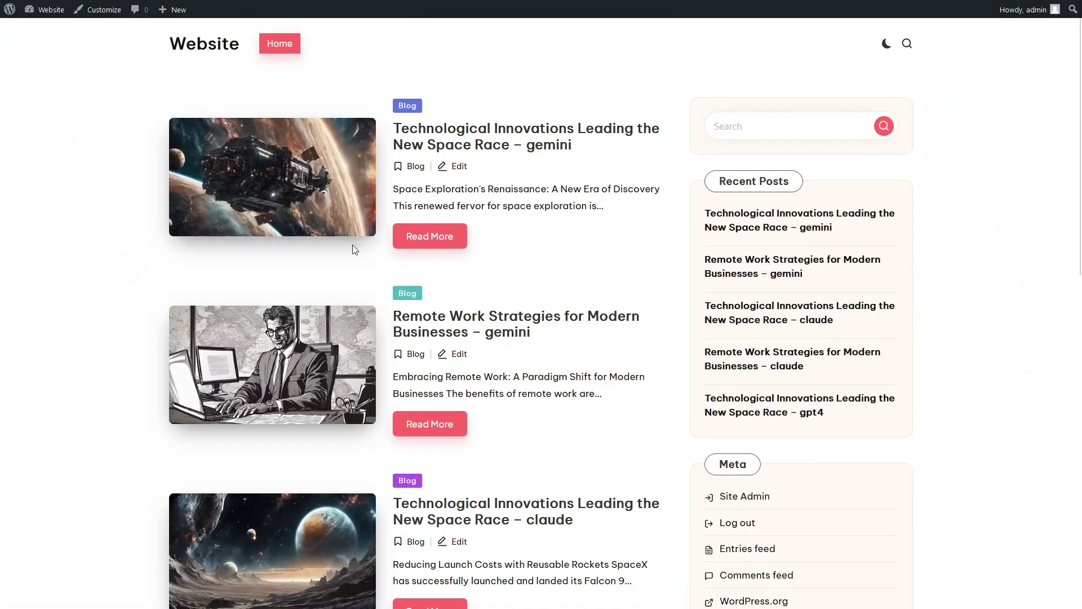
{"action": "left_click", "coordinate": [457, 322]}
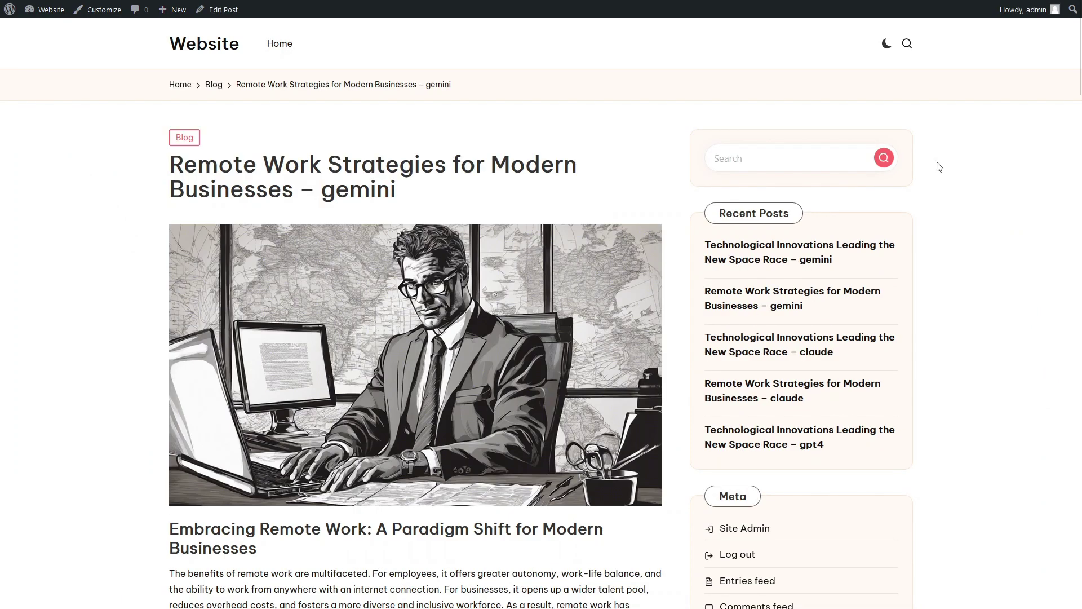
{"action": "left_click_drag", "start_coordinate": [1080, 90], "coordinate": [1081, 157]}
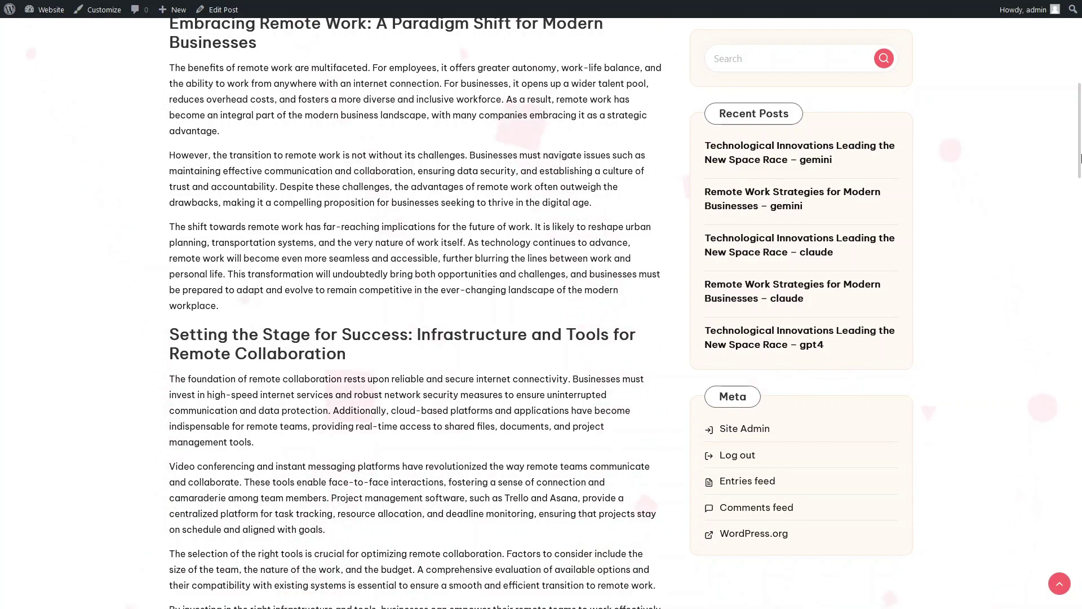
{"action": "left_click_drag", "start_coordinate": [1080, 158], "coordinate": [1081, 285]}
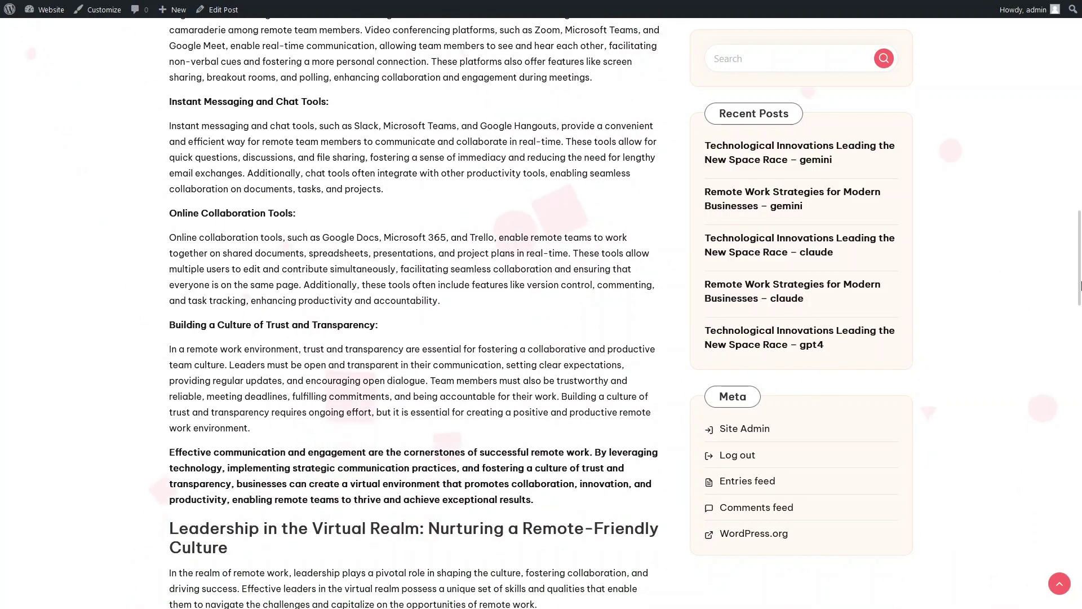
{"action": "left_click_drag", "start_coordinate": [1080, 286], "coordinate": [1081, 409]}
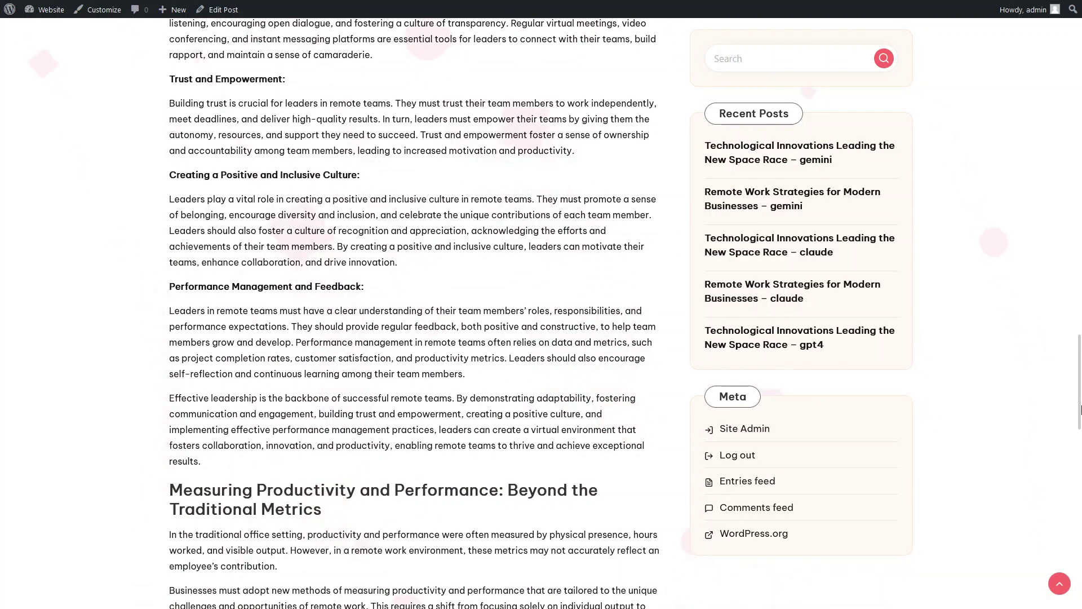
{"action": "left_click_drag", "start_coordinate": [1081, 408], "coordinate": [1080, 476]}
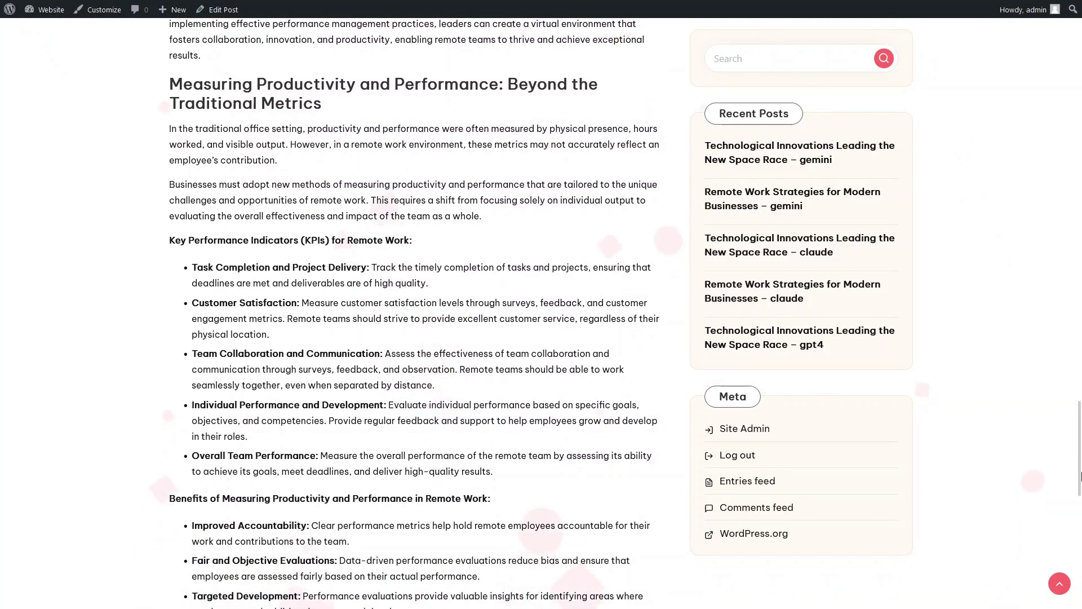
{"action": "left_click_drag", "start_coordinate": [1081, 477], "coordinate": [1073, 70]}
From the Blog listing, open the '...New Space Race – claude' post and scroll through it
{"action": "left_click", "coordinate": [216, 149]}
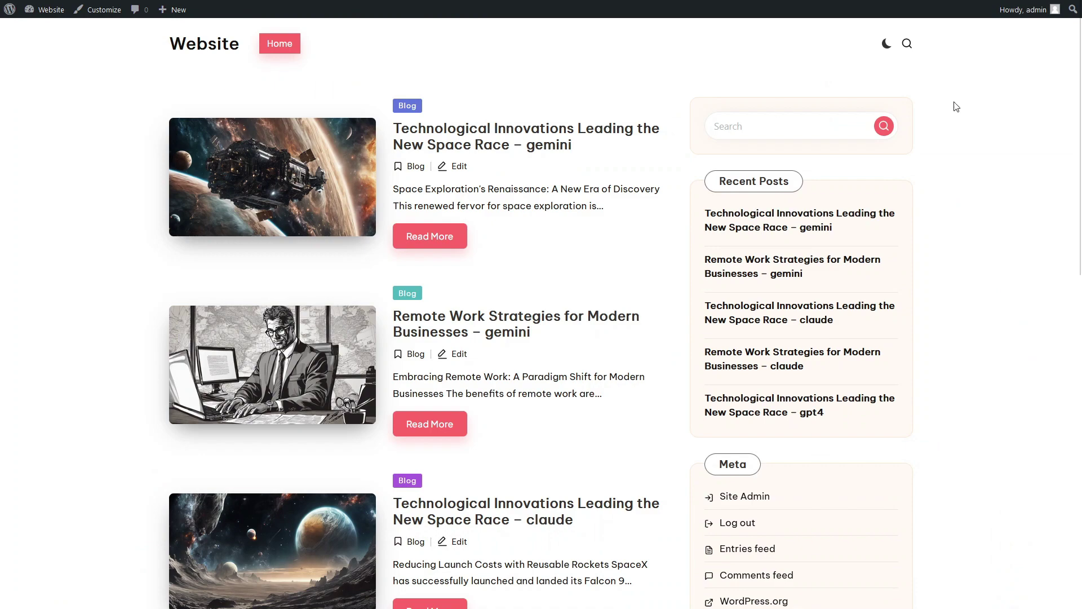
{"action": "left_click_drag", "start_coordinate": [1080, 124], "coordinate": [1080, 270]}
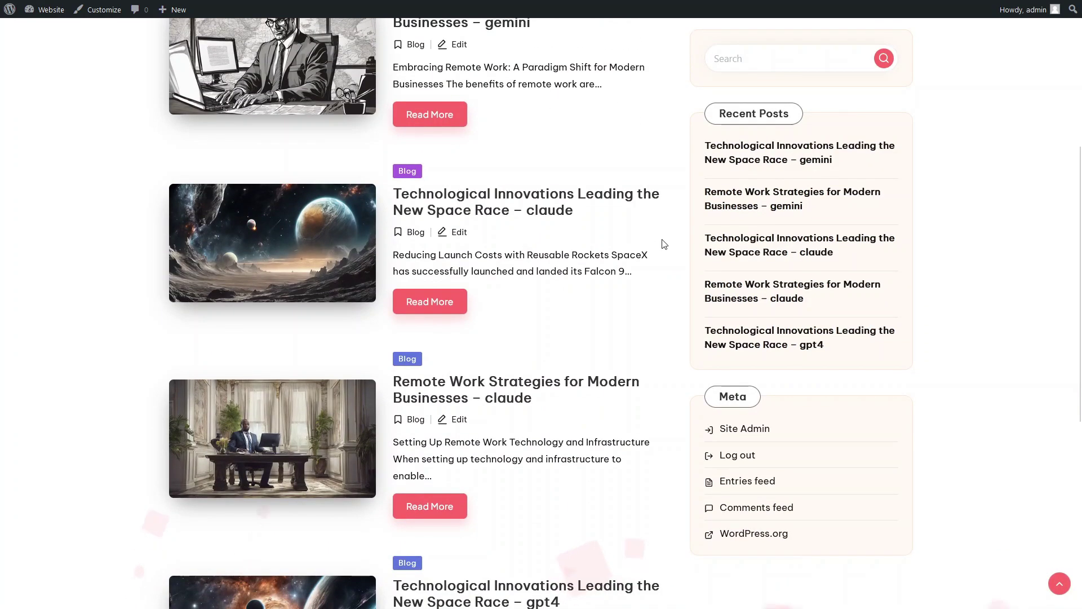
{"action": "left_click", "coordinate": [545, 206]}
{"action": "left_click_drag", "start_coordinate": [1080, 115], "coordinate": [1079, 220]}
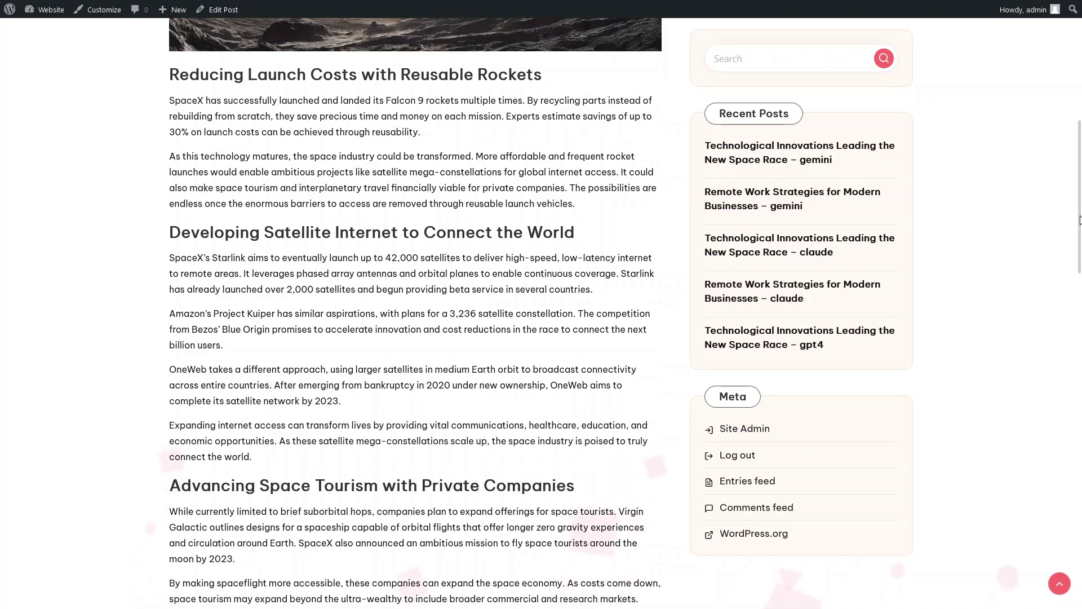
{"action": "left_click_drag", "start_coordinate": [1079, 220], "coordinate": [1080, 319]}
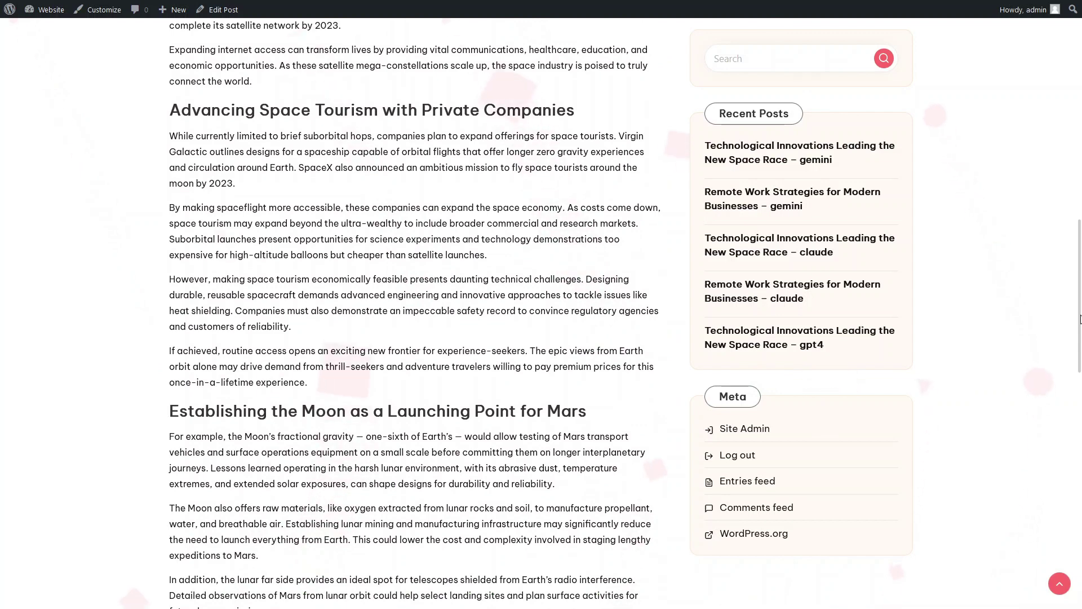
{"action": "left_click_drag", "start_coordinate": [1080, 319], "coordinate": [1080, 385]}
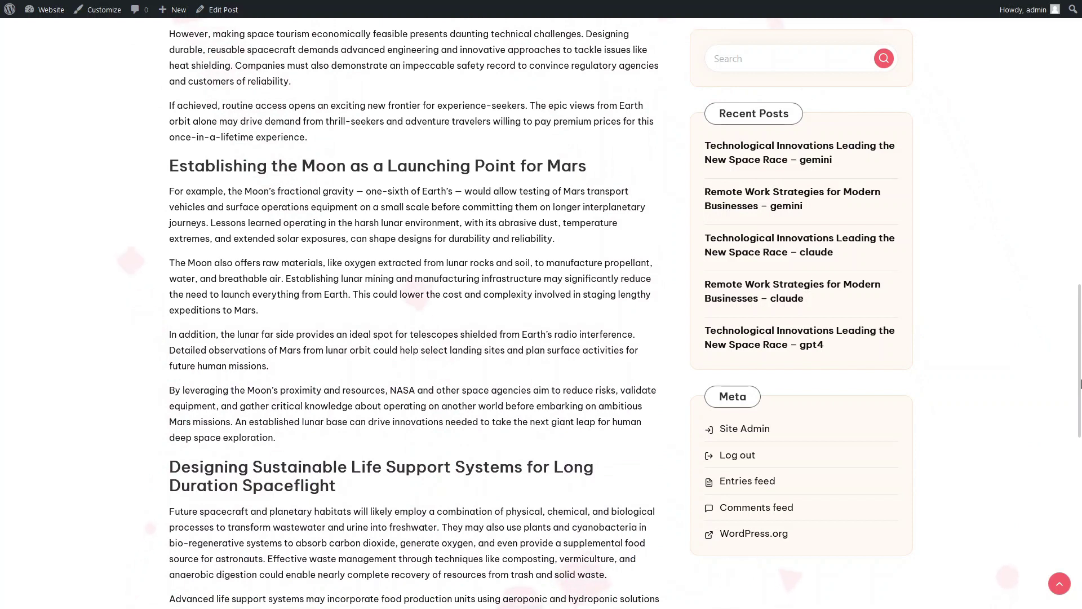
{"action": "left_click_drag", "start_coordinate": [1080, 385], "coordinate": [1080, 451]}
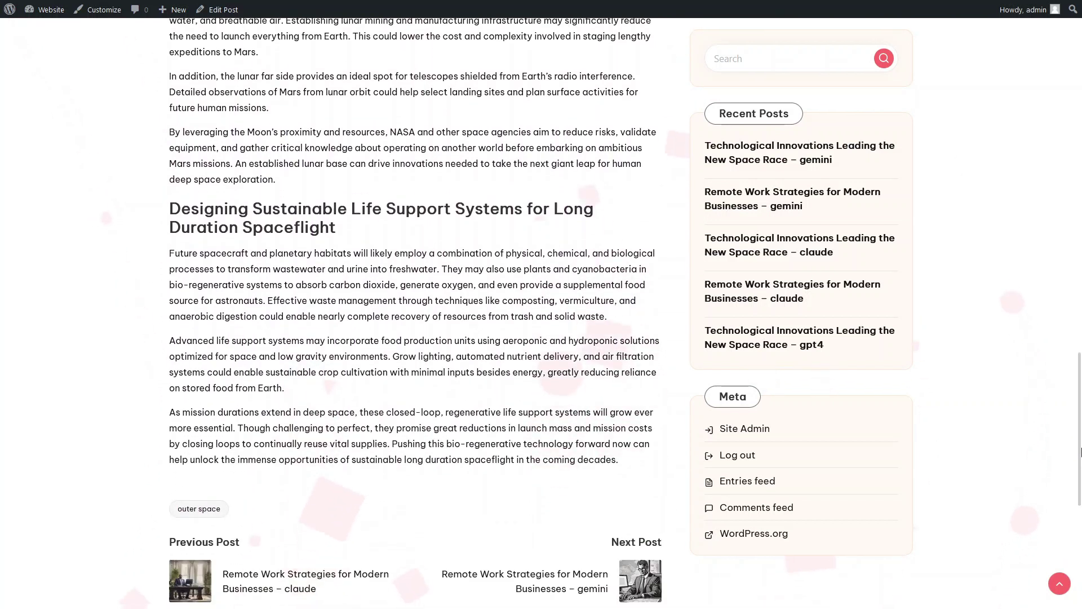
{"action": "left_click", "coordinate": [1060, 583]}
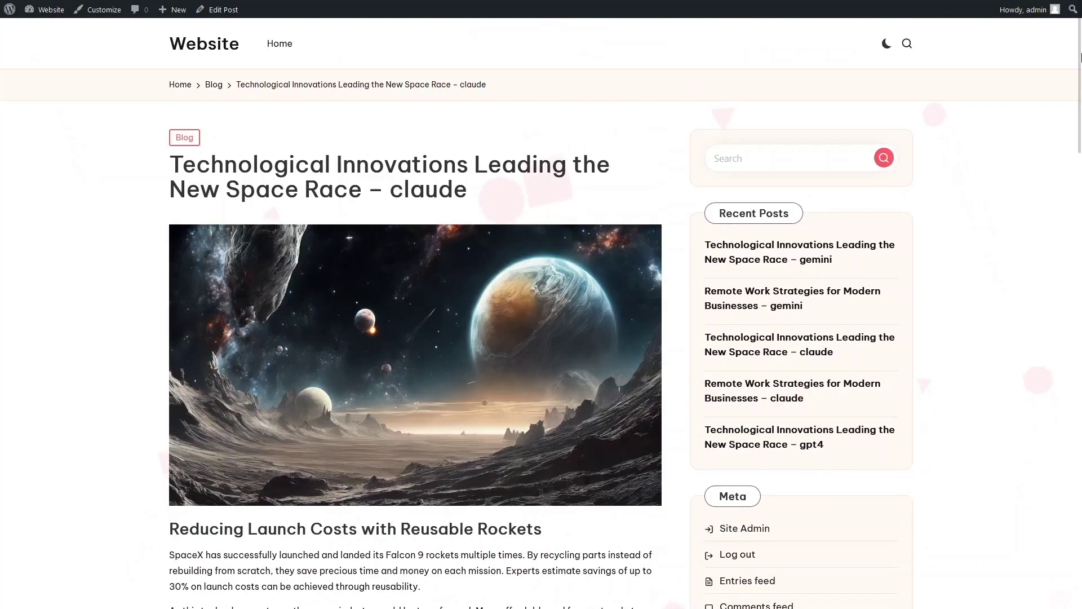
From the home listing, open 'Remote Work Strategies for Modern Businesses – claude' and scroll through it
{"action": "left_click", "coordinate": [175, 91]}
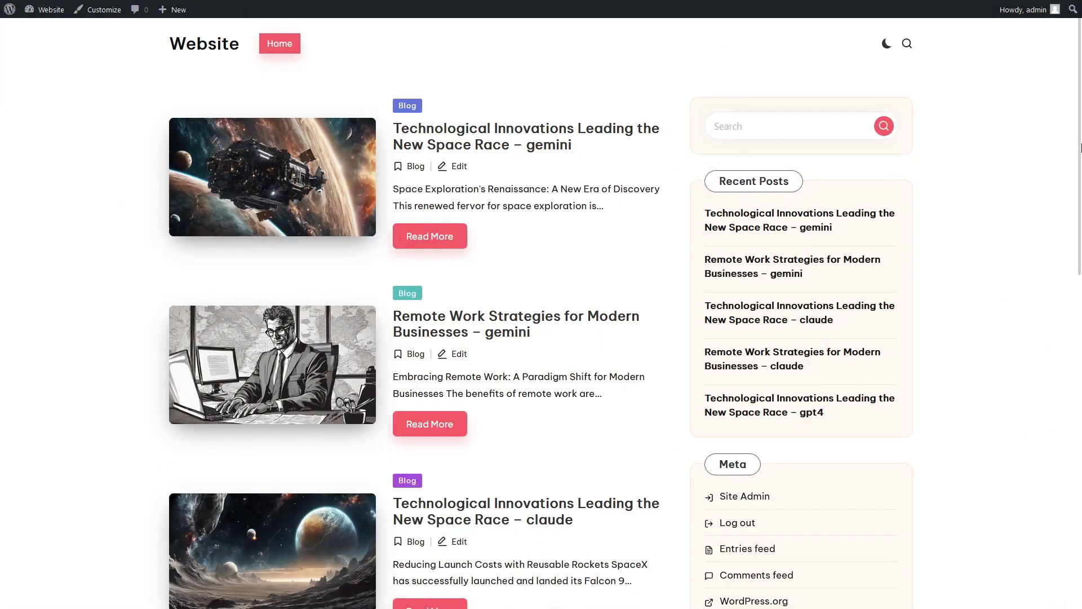
{"action": "left_click_drag", "start_coordinate": [1080, 148], "coordinate": [1077, 304]}
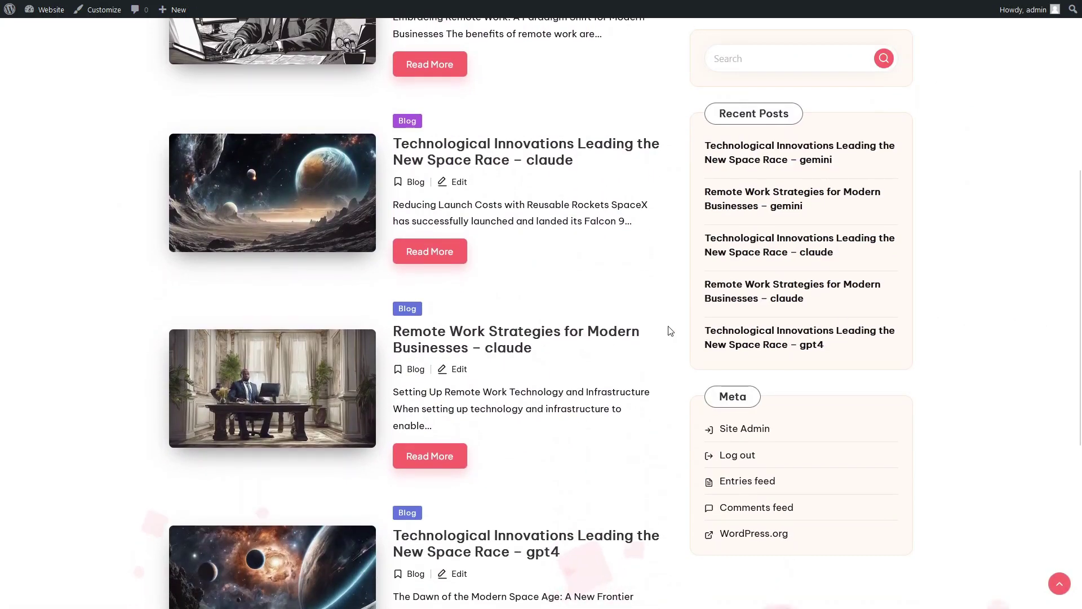
{"action": "left_click", "coordinate": [632, 333]}
{"action": "left_click_drag", "start_coordinate": [1080, 88], "coordinate": [1079, 228]}
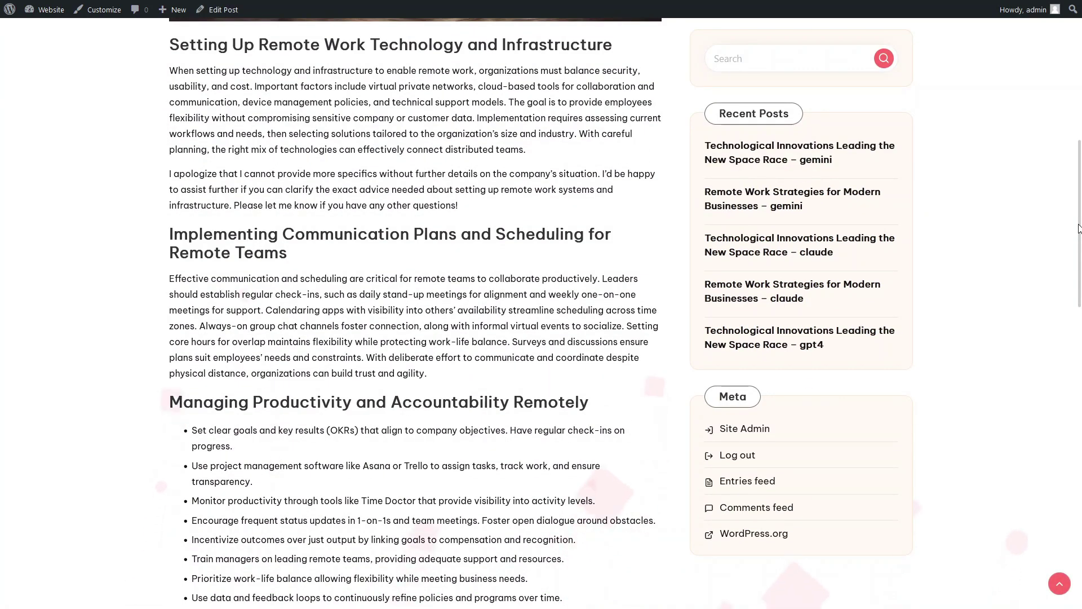
{"action": "left_click_drag", "start_coordinate": [1079, 228], "coordinate": [1080, 320]}
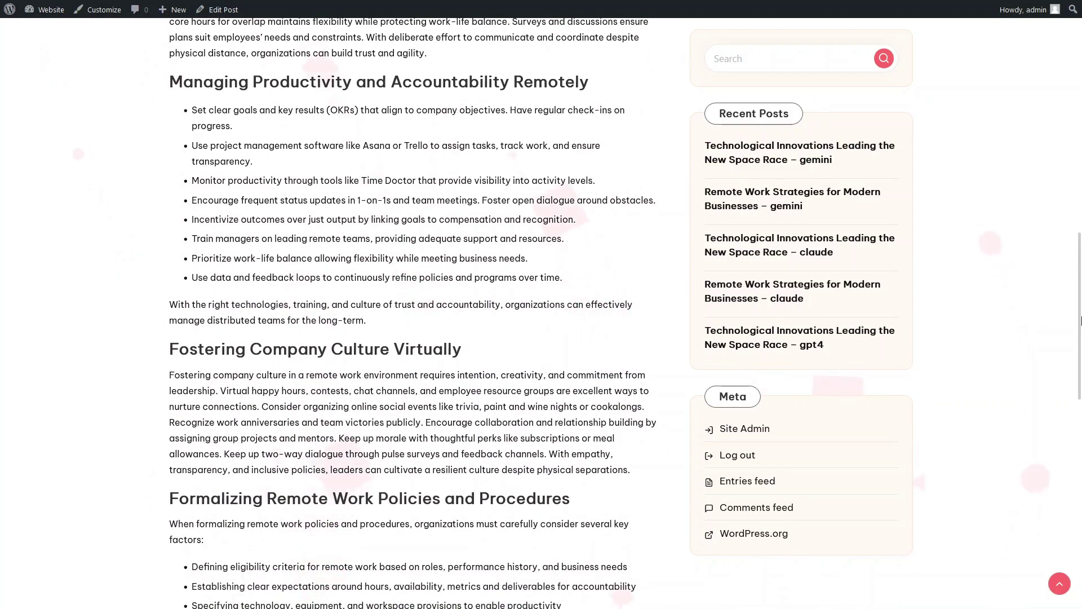
{"action": "left_click_drag", "start_coordinate": [1080, 320], "coordinate": [1080, 392]}
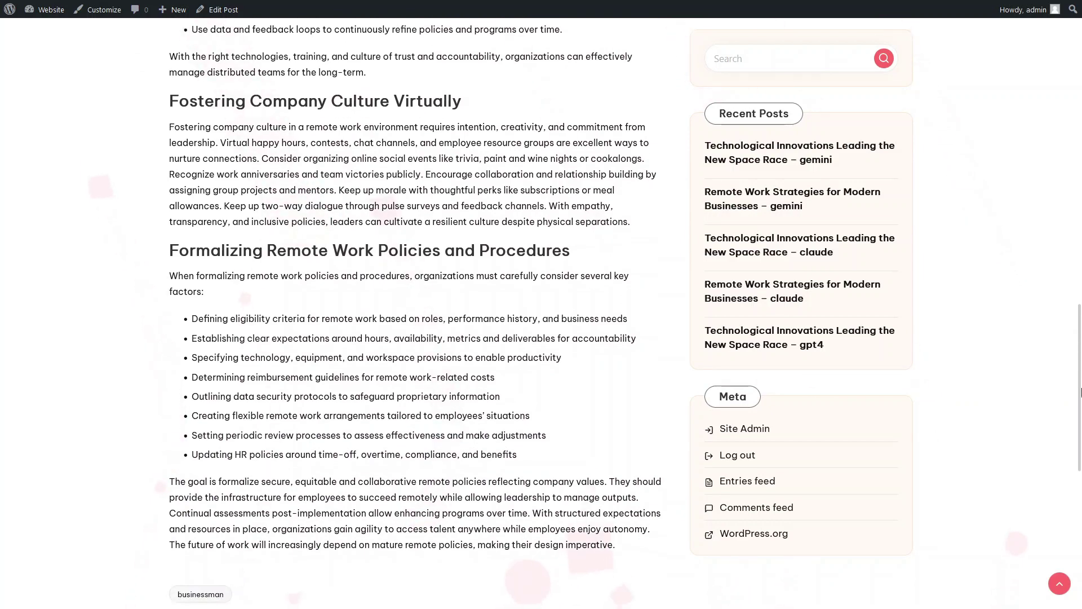
{"action": "left_click_drag", "start_coordinate": [1080, 392], "coordinate": [1080, 485]}
Open the '...New Space Race – gpt4' post and scroll down to its 'outer space' tag
{"action": "left_click", "coordinate": [180, 85]}
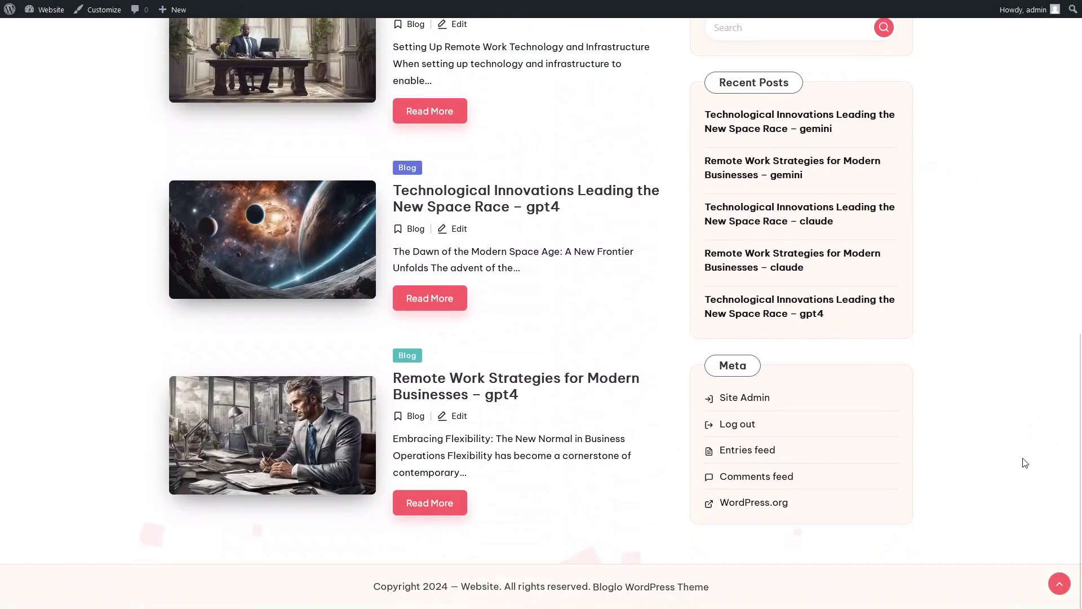
{"action": "left_click", "coordinate": [541, 199]}
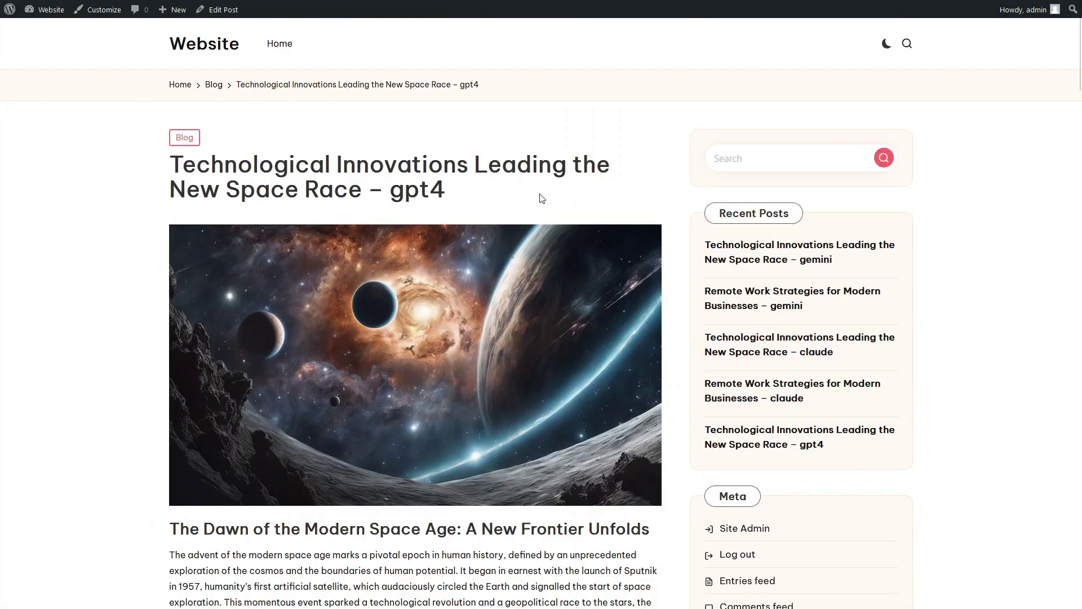
{"action": "left_click_drag", "start_coordinate": [1080, 44], "coordinate": [1081, 195]}
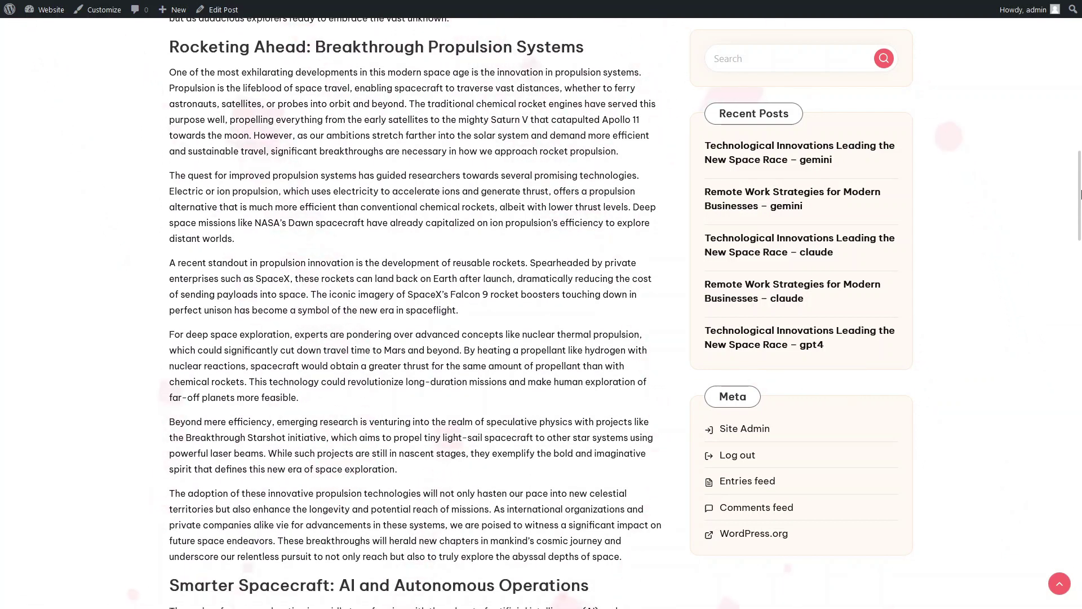
{"action": "left_click_drag", "start_coordinate": [1081, 194], "coordinate": [1080, 281]}
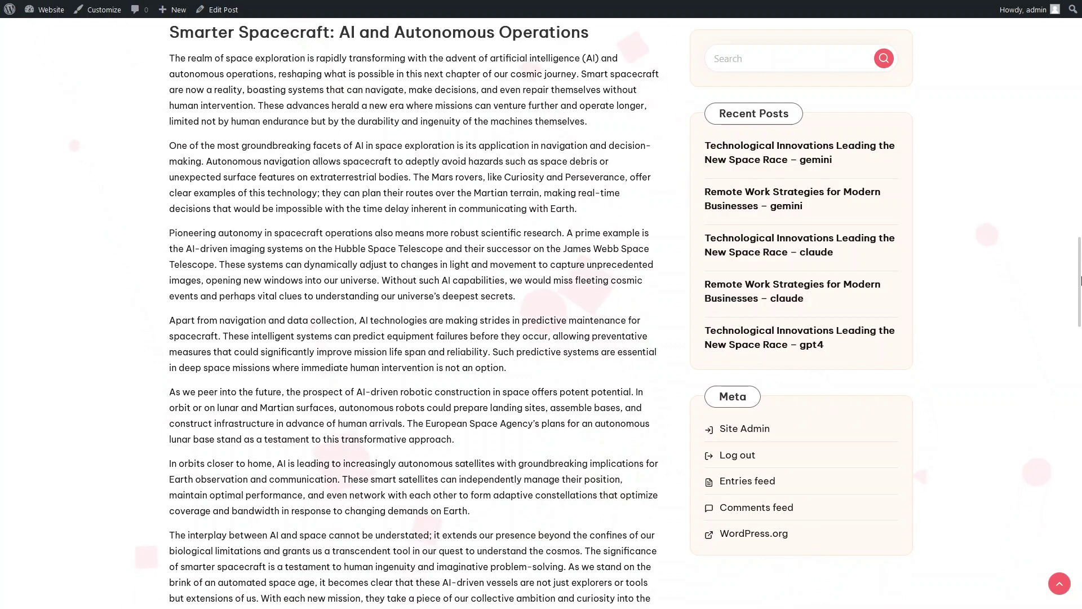
{"action": "left_click_drag", "start_coordinate": [1081, 281], "coordinate": [1080, 375]}
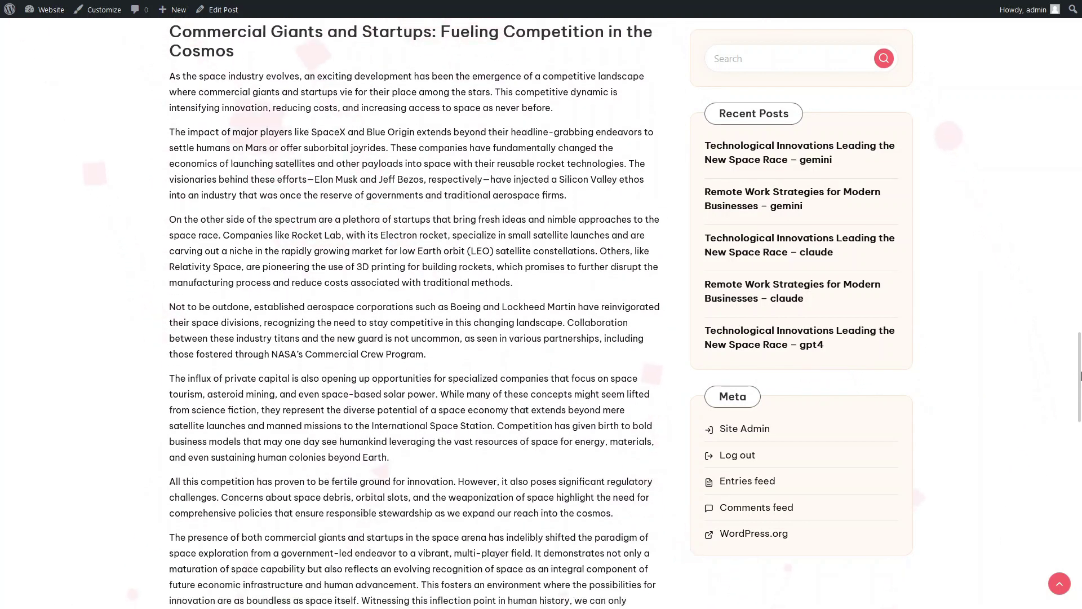
{"action": "left_click_drag", "start_coordinate": [1080, 375], "coordinate": [1080, 431]}
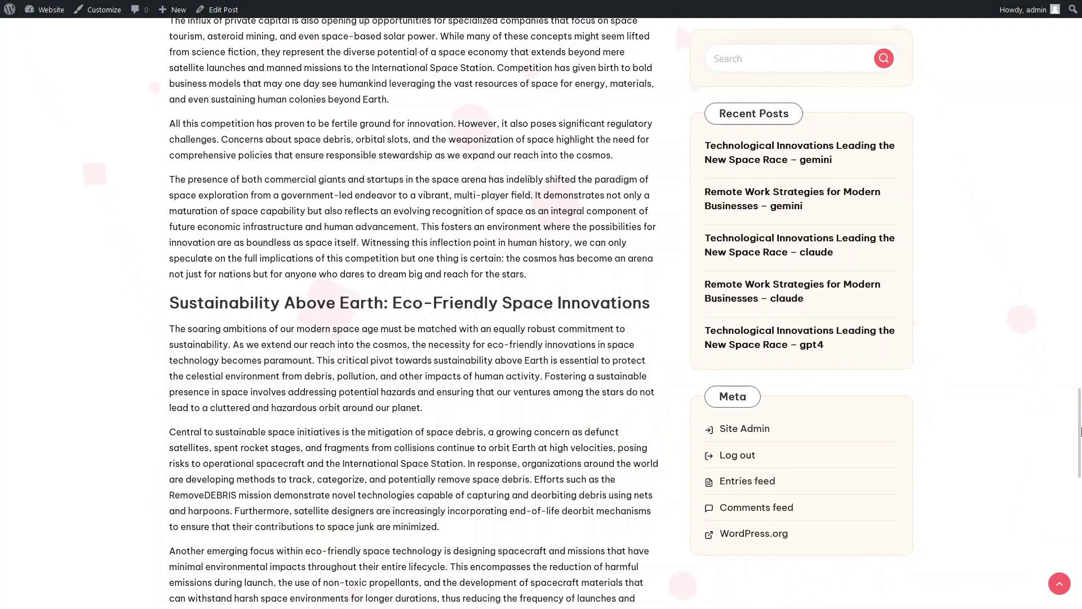
{"action": "left_click_drag", "start_coordinate": [1080, 432], "coordinate": [1080, 476]}
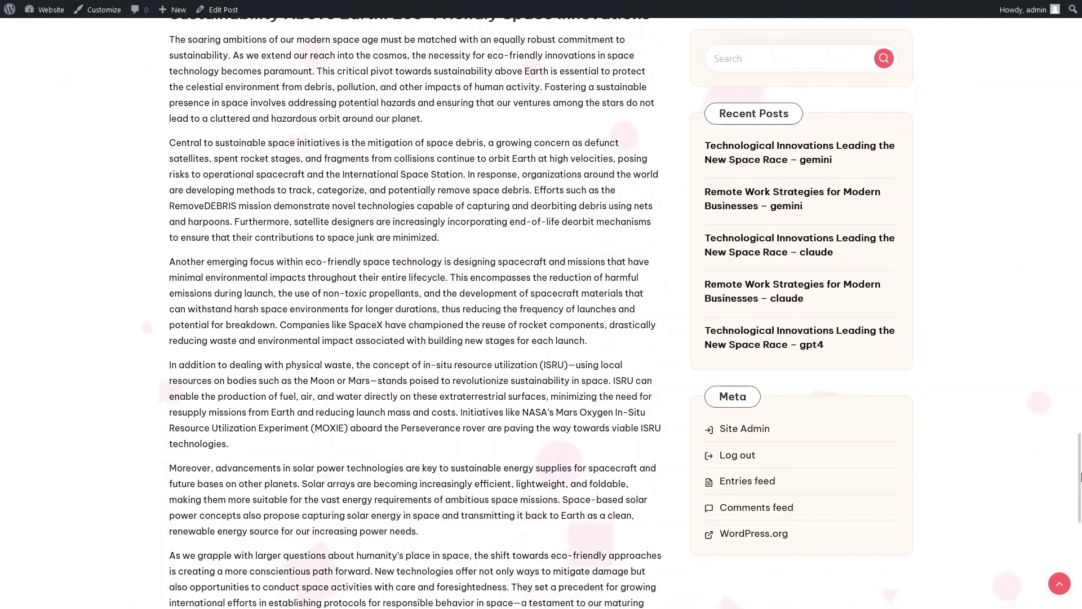
{"action": "left_click_drag", "start_coordinate": [1080, 476], "coordinate": [1078, 18]}
From the home page listing, open the 'Remote Work Strategies for Modern Businesses – gpt4' post
{"action": "left_click", "coordinate": [181, 86]}
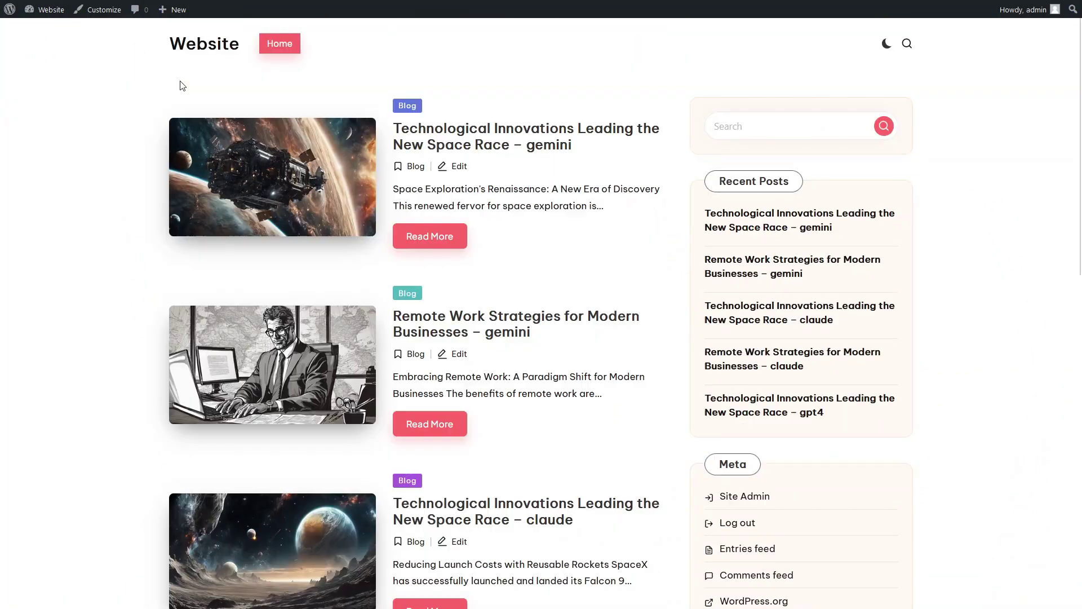
{"action": "left_click_drag", "start_coordinate": [1080, 149], "coordinate": [1078, 527]}
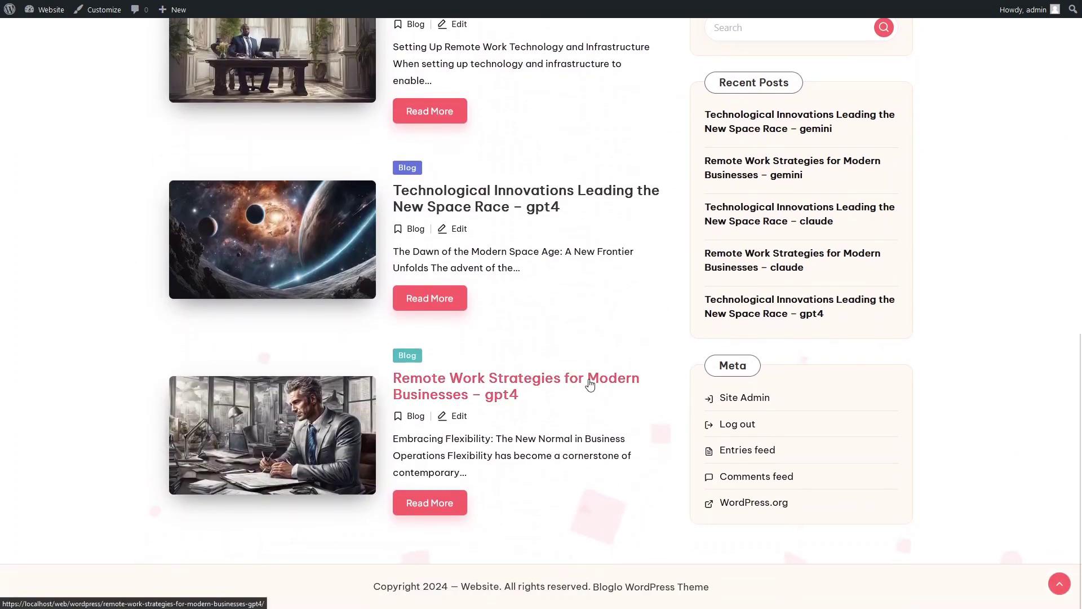
{"action": "left_click", "coordinate": [590, 386]}
Read the gpt4 remote work article down to its 'businessman' tag, then return to the top
{"action": "left_click_drag", "start_coordinate": [1080, 64], "coordinate": [1080, 132]}
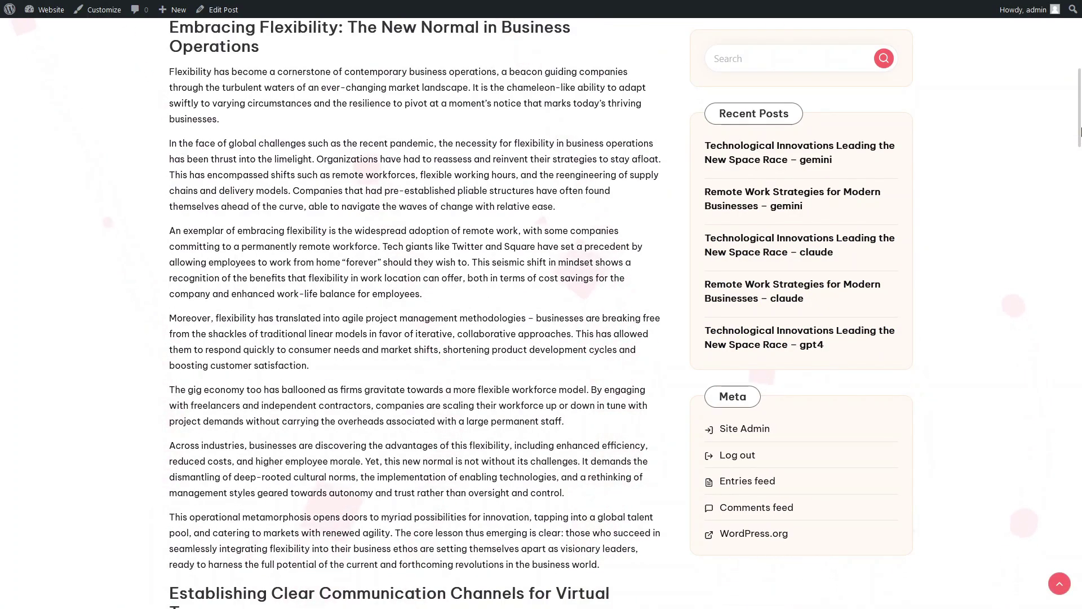
{"action": "left_click_drag", "start_coordinate": [1080, 132], "coordinate": [1080, 211]}
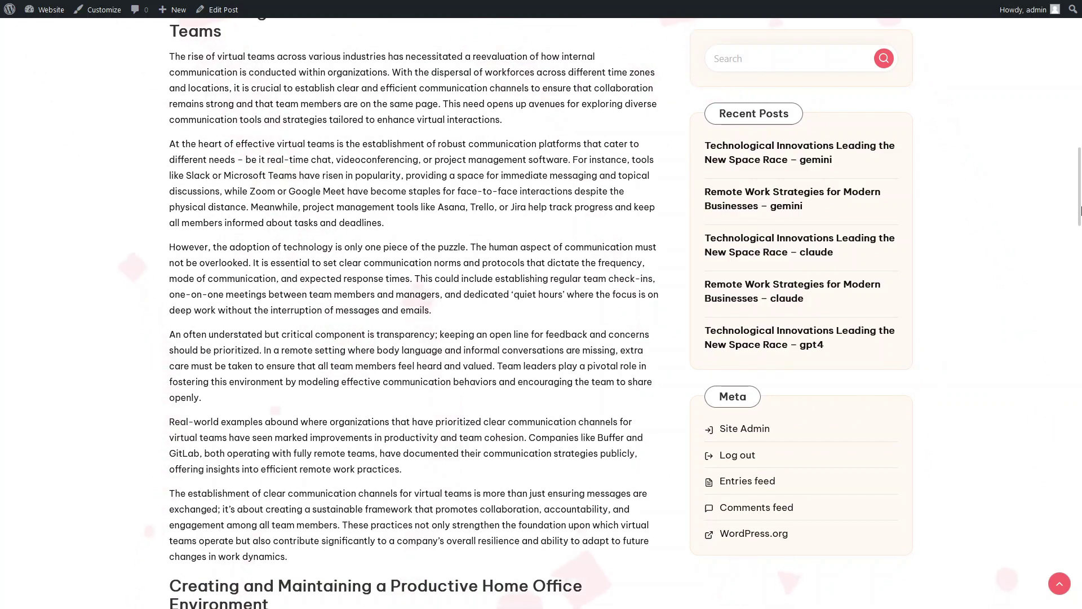
{"action": "left_click_drag", "start_coordinate": [1080, 210], "coordinate": [1080, 288]}
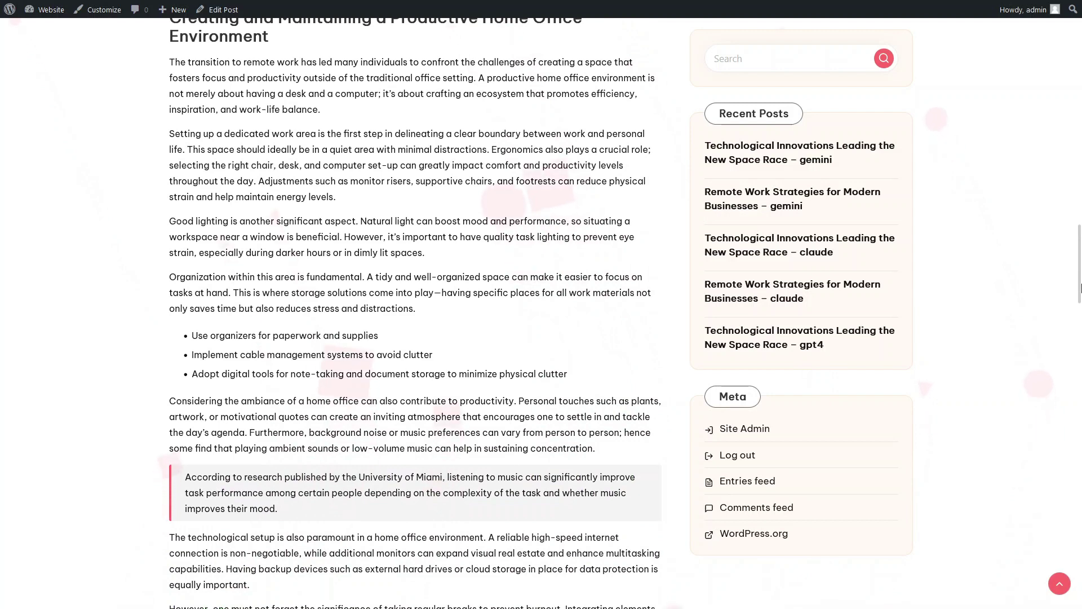
{"action": "left_click_drag", "start_coordinate": [1081, 287], "coordinate": [1080, 379]}
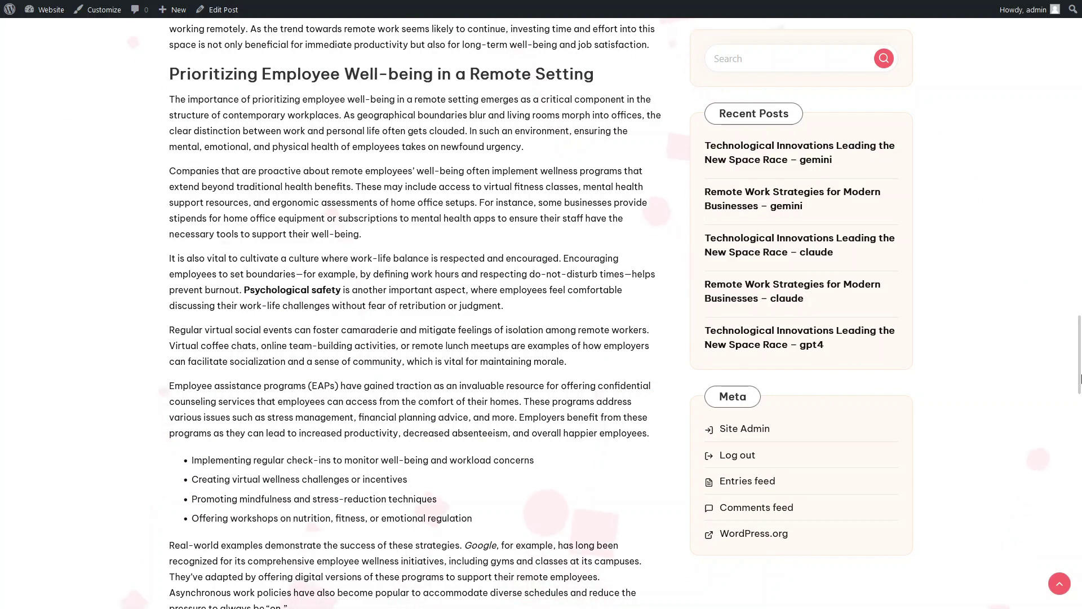
{"action": "left_click_drag", "start_coordinate": [1080, 379], "coordinate": [1080, 497]}
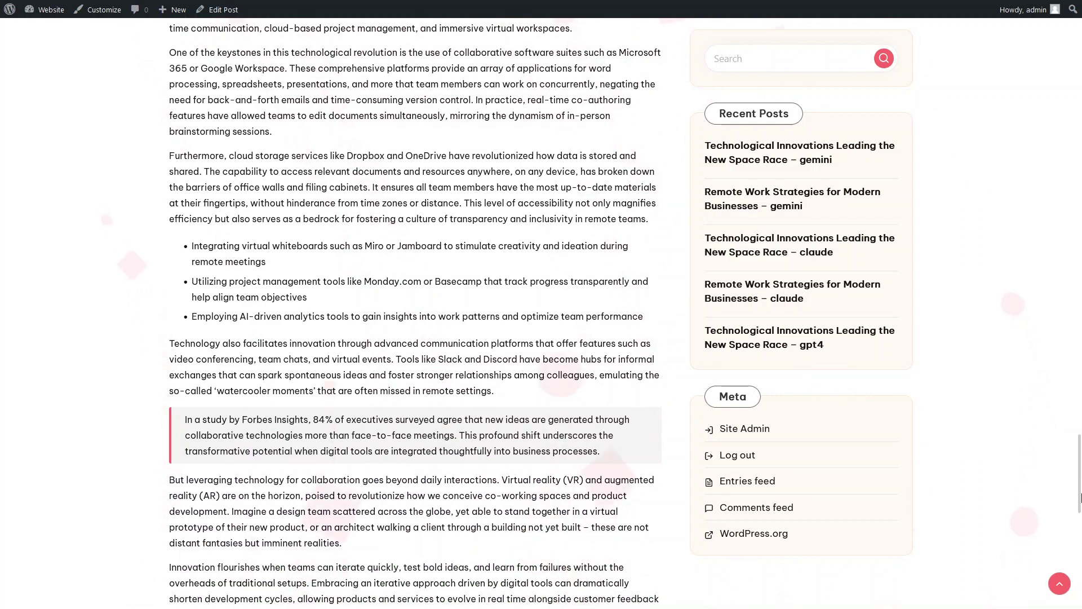
{"action": "left_click_drag", "start_coordinate": [1080, 497], "coordinate": [1081, 540]}
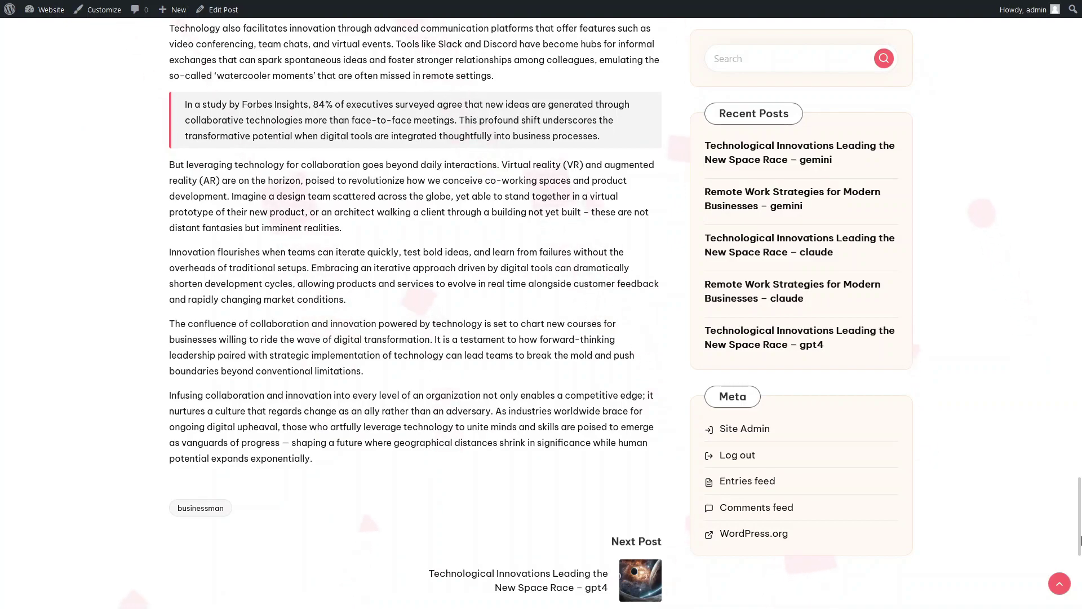
{"action": "left_click_drag", "start_coordinate": [1080, 540], "coordinate": [1065, 35]}
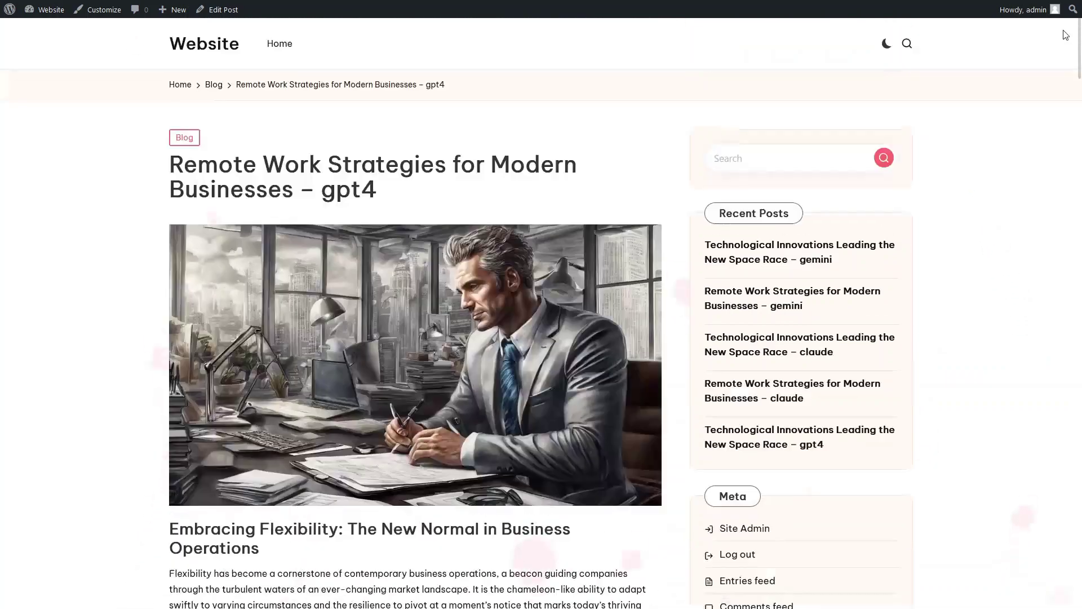
Go back to the blog home page through the Home breadcrumb link
{"action": "left_click", "coordinate": [177, 86]}
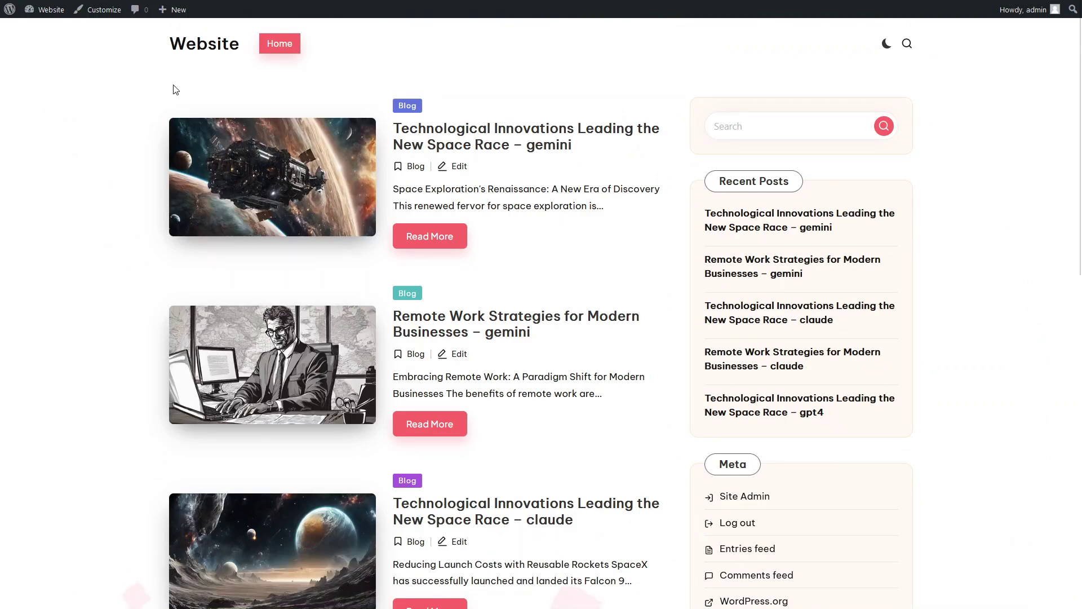